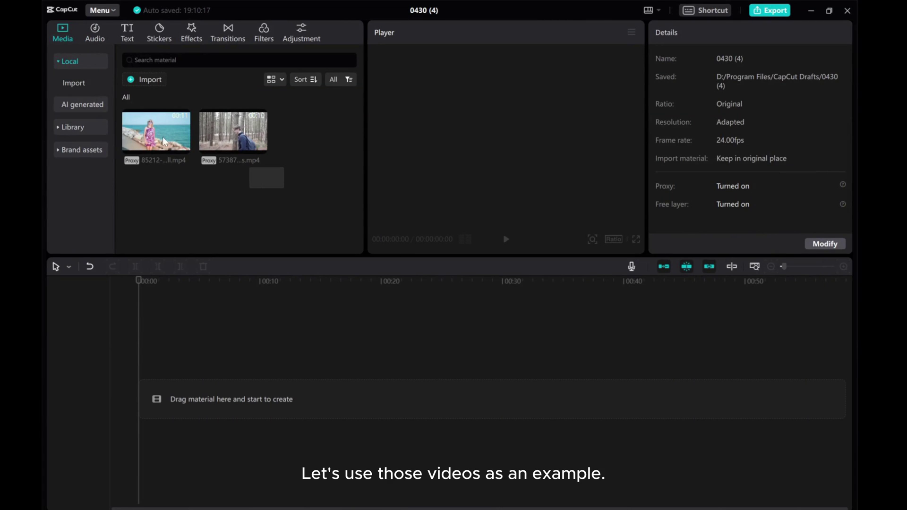
Place both clips on the timeline, beach above forest, and trim the beach clip to 9 seconds
key(ctrl+a)
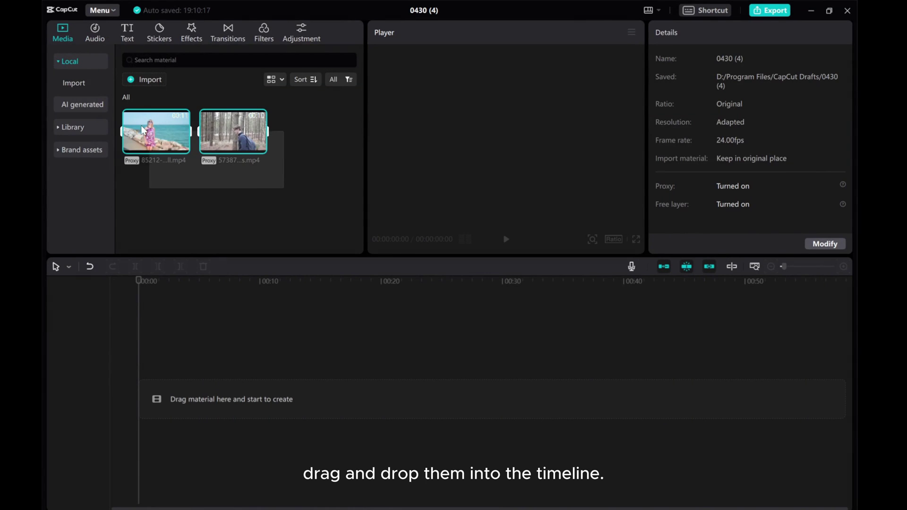
drag(162, 137, 156, 338)
click(160, 403)
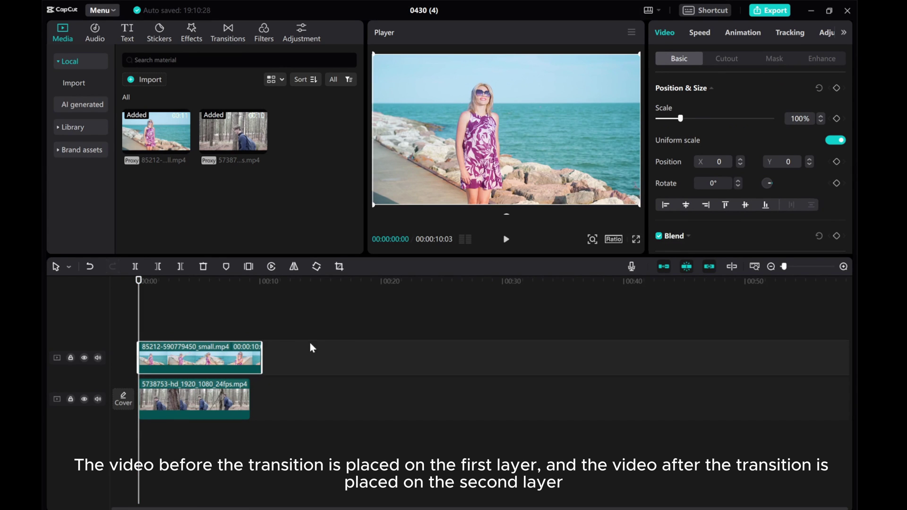
drag(262, 360, 247, 358)
Hide the beach track to preview the forest clip, then return to the start and show it again
click(85, 359)
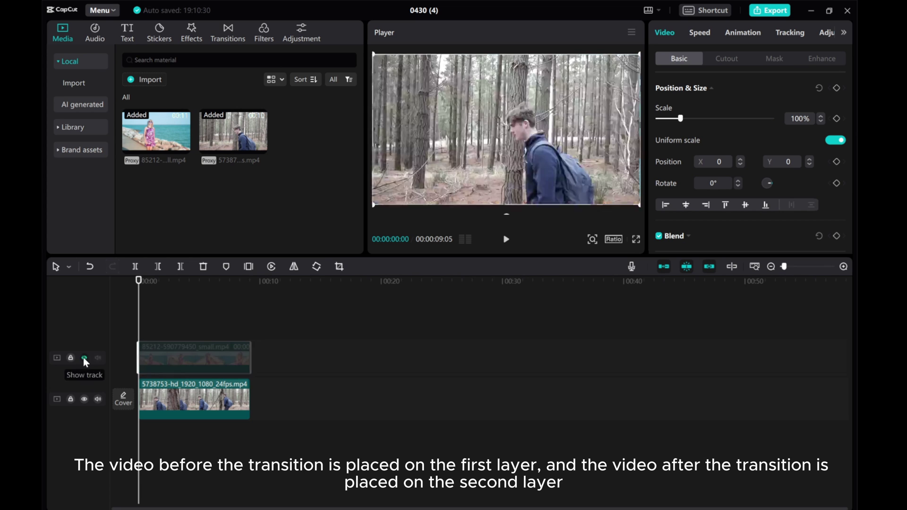
click(505, 239)
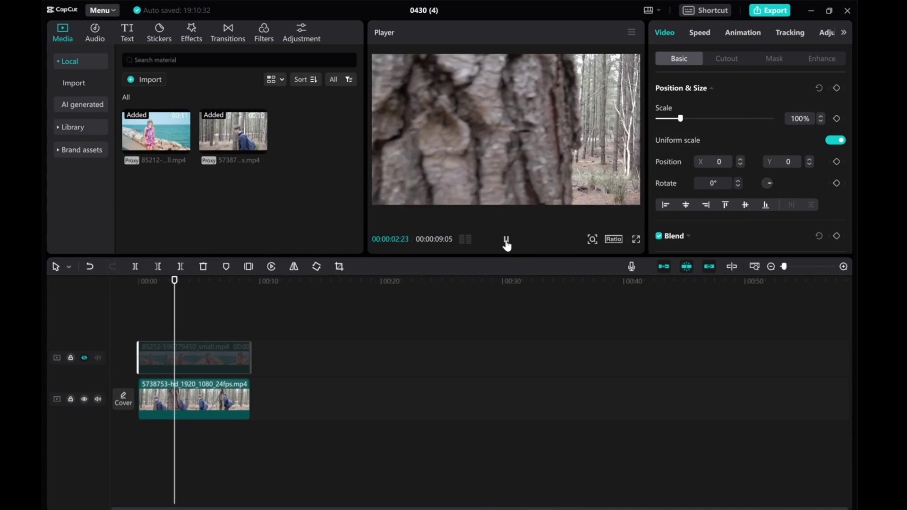
click(506, 239)
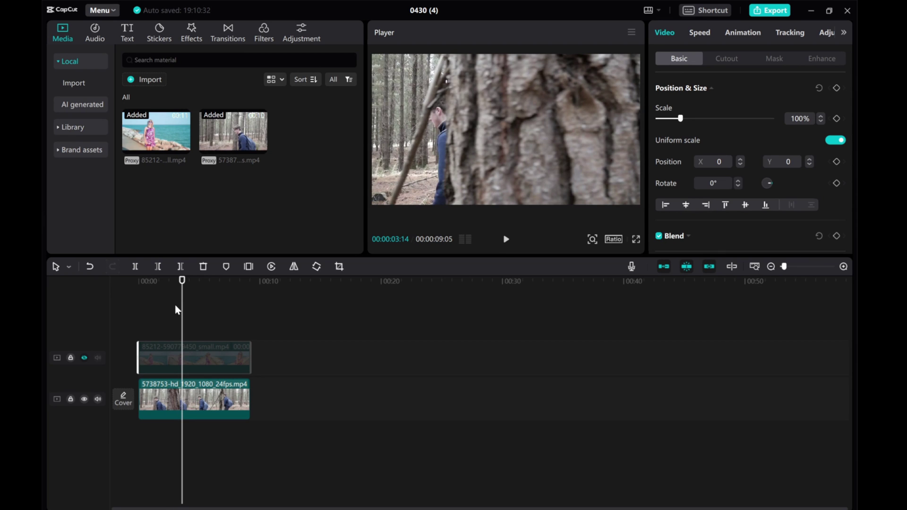
drag(177, 309, 127, 310)
click(84, 357)
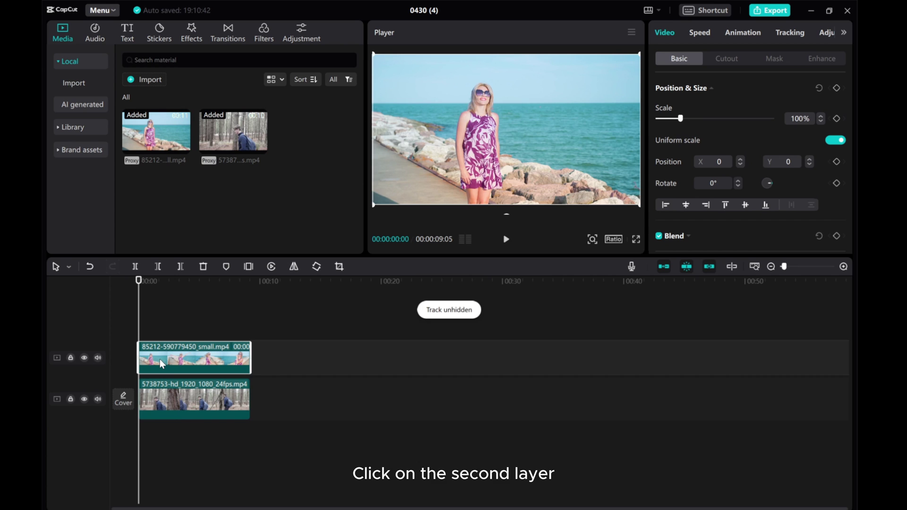
Give the beach clip a Horizontal mask rotated -90° and push its line to the left edge
click(773, 58)
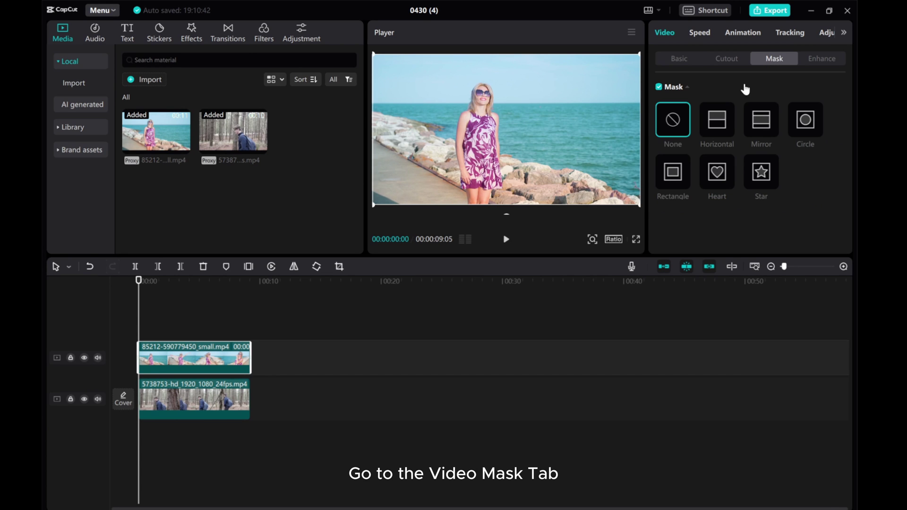
click(717, 126)
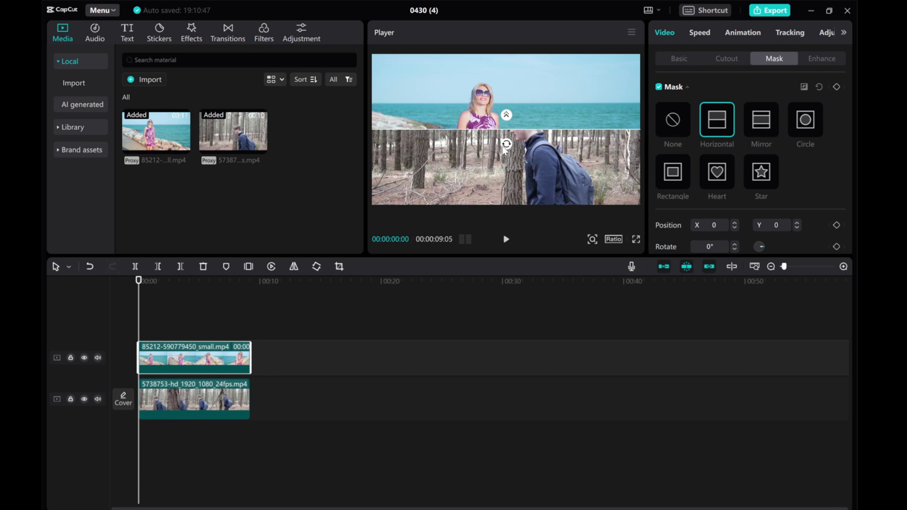
drag(507, 145, 511, 134)
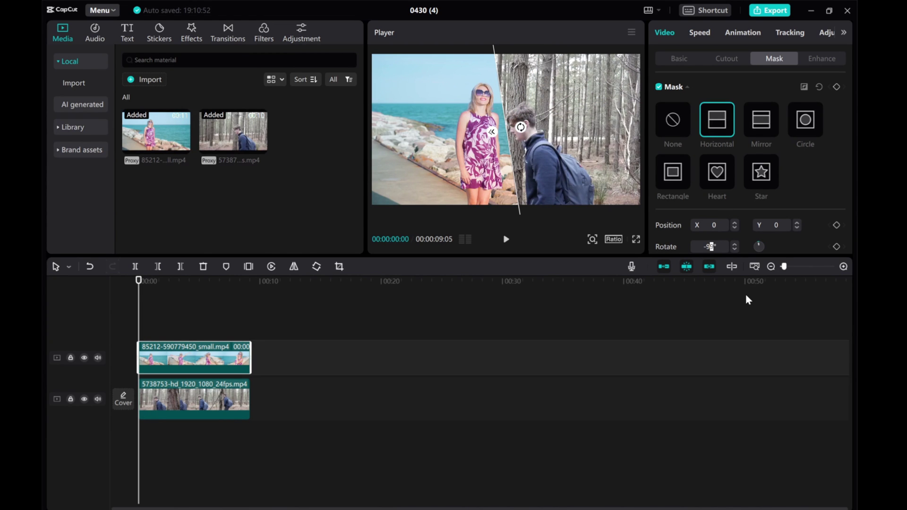
text(0)
key(Return)
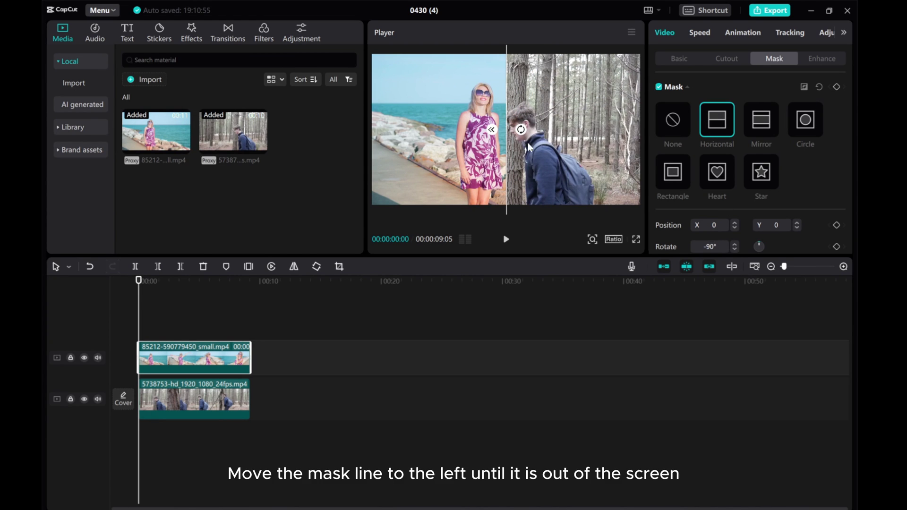
drag(502, 131, 375, 130)
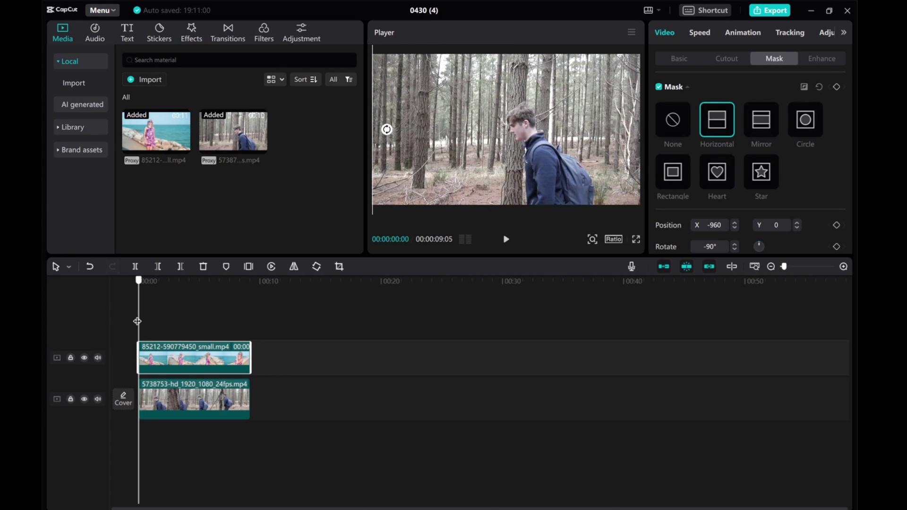
Move the playhead to 00:00:03:03, where the tree trunk fills the frame, and zoom the timeline in
drag(139, 320, 177, 312)
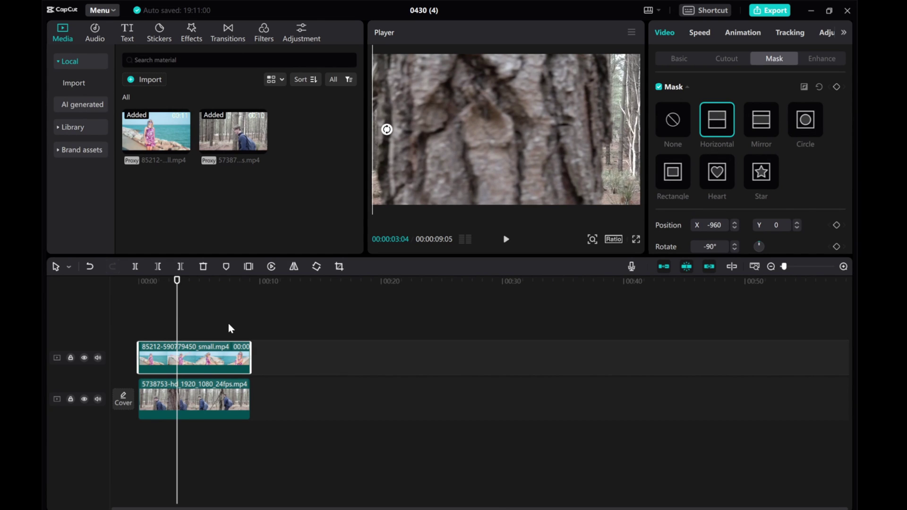
scroll(708, 203, down, 2)
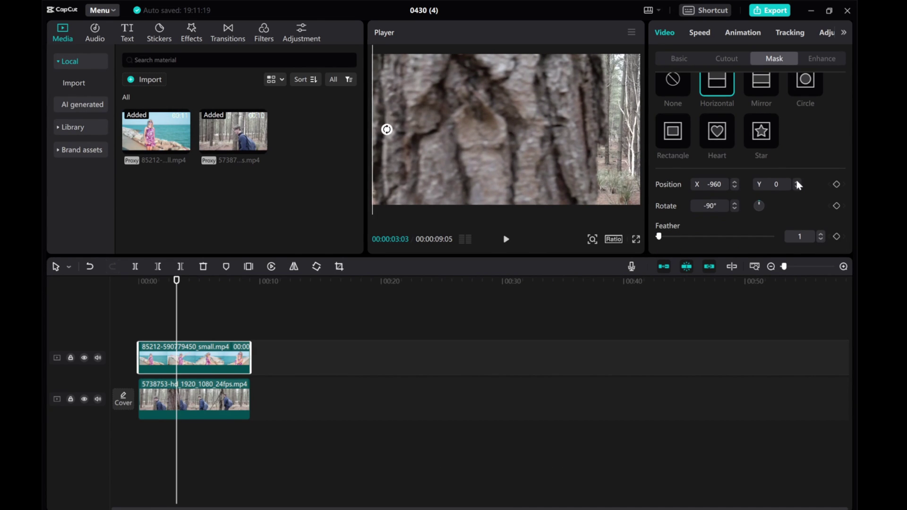
scroll(821, 178, up, 2)
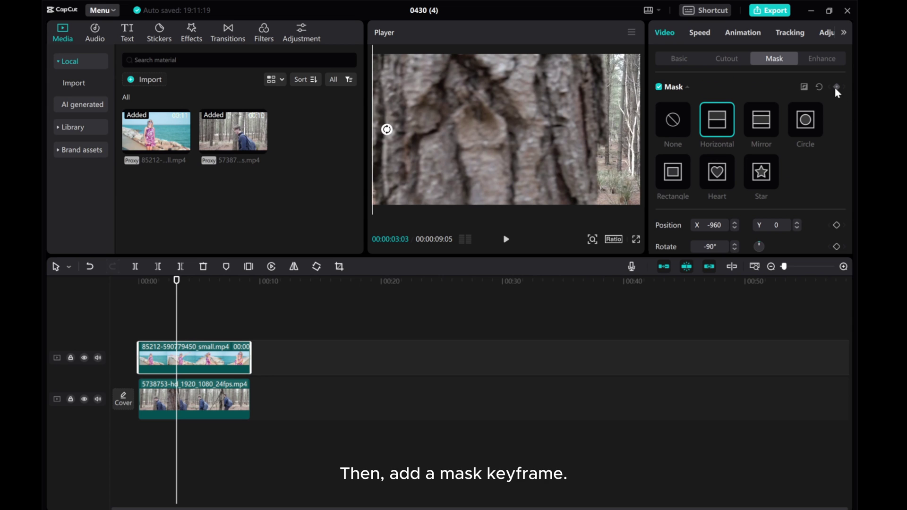
click(843, 267)
click(843, 267)
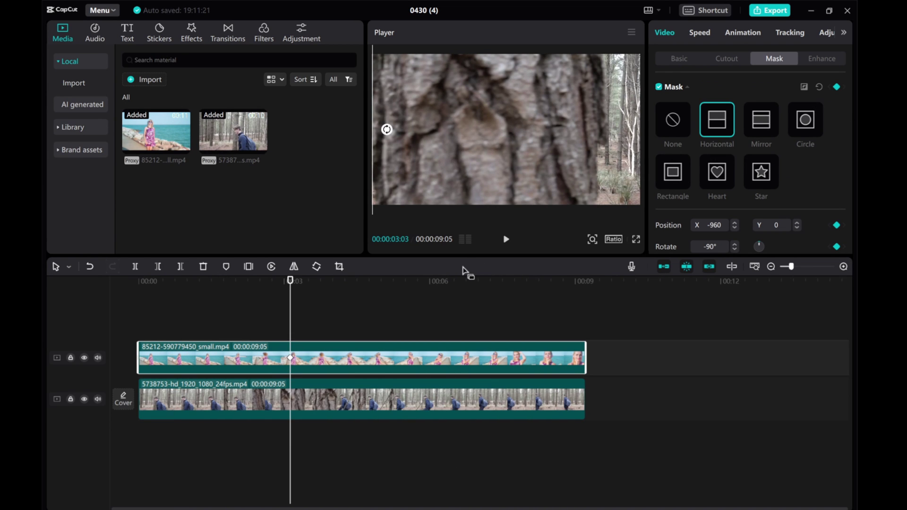
Step forward a few frames at a time, sliding the mask line right behind the passing tree
key(Right)
key(Right)
key(Right)
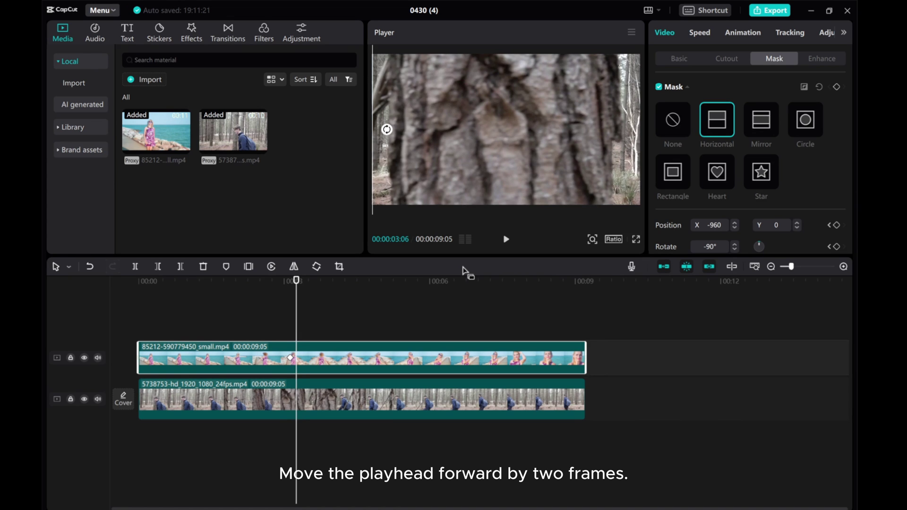
key(Left)
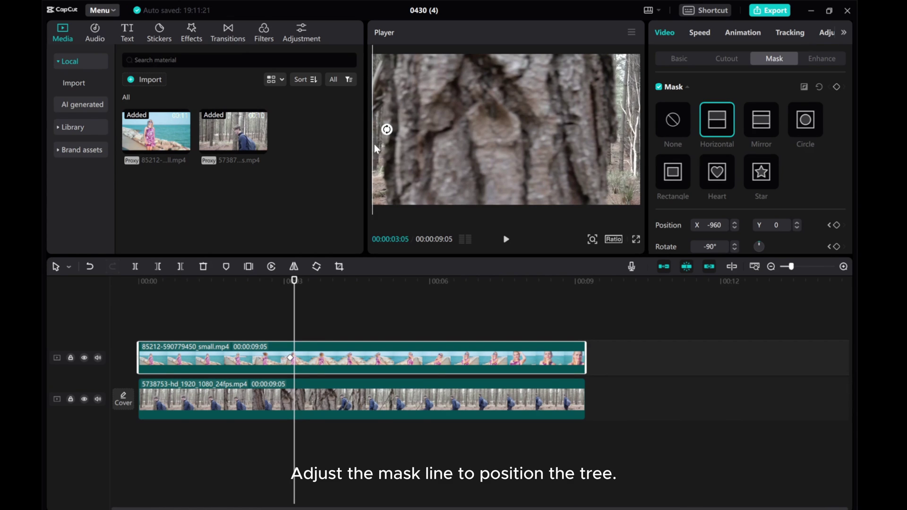
drag(373, 144, 387, 147)
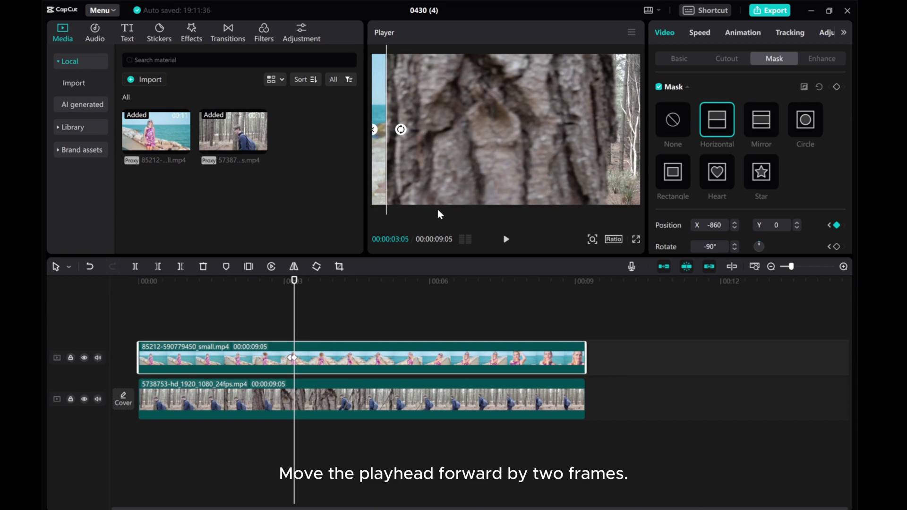
key(Right)
key(Right)
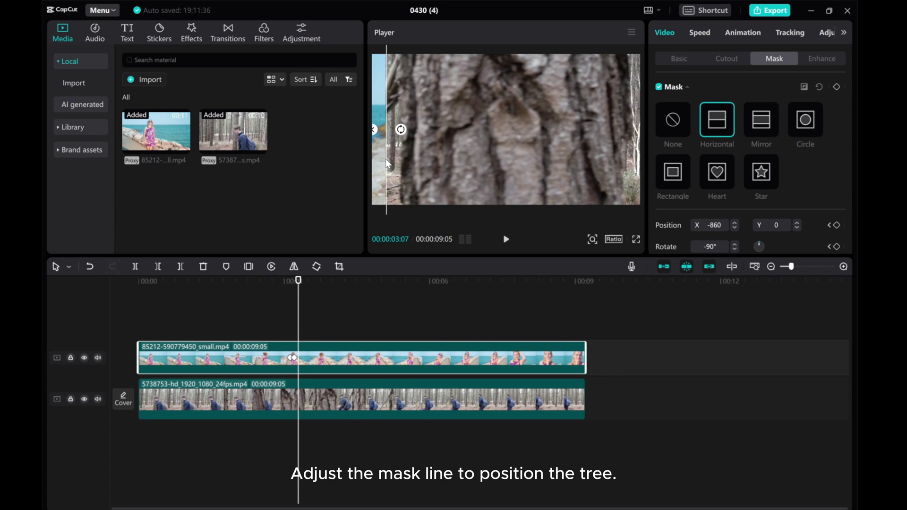
drag(386, 163, 401, 162)
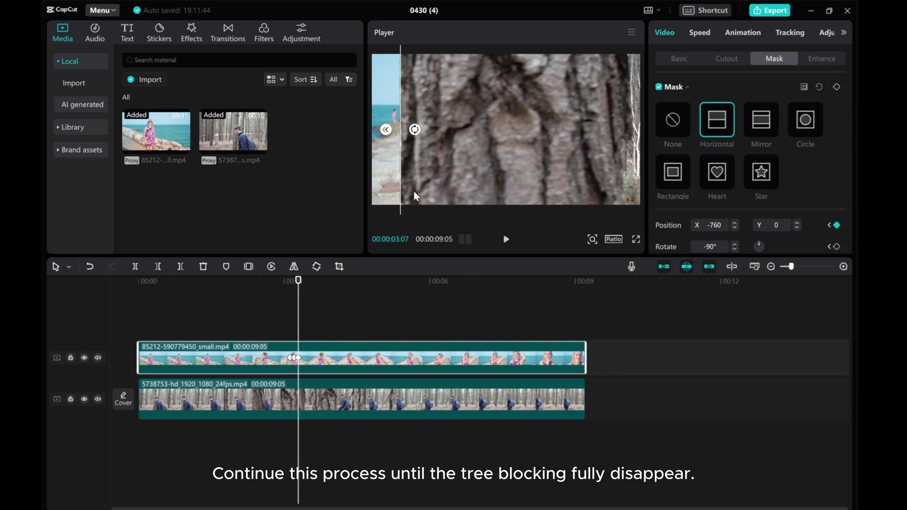
key(Right)
key(Right)
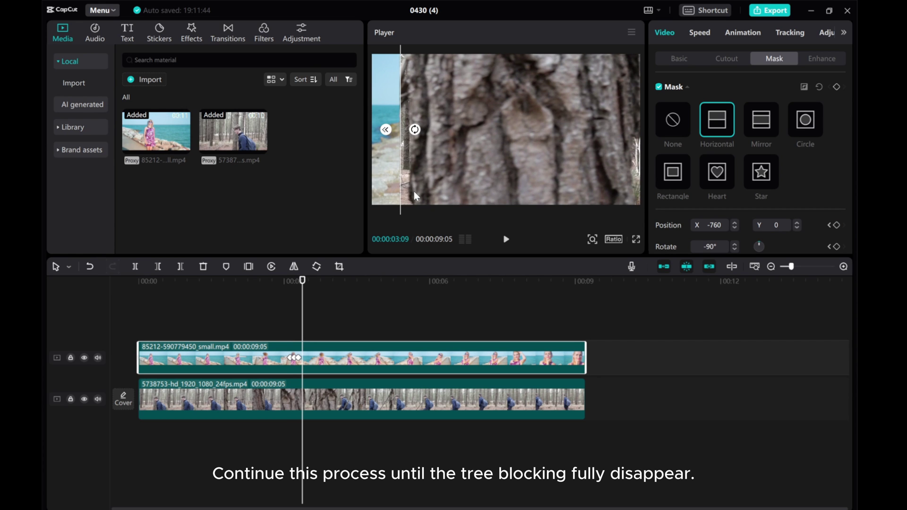
drag(401, 171, 566, 163)
Keep stepping forward and shifting the mask line right until X reaches 960 at 00:00:05:08
key(Right)
key(Right)
key(Right)
key(Right)
key(Right)
key(Right)
key(Right)
key(Right)
key(Right)
key(Right)
key(Right)
key(Right)
key(Right)
key(Right)
key(Right)
key(Right)
key(Right)
key(Right)
key(Right)
key(Right)
key(Right)
key(Right)
key(Right)
key(Right)
key(Right)
key(Right)
key(Right)
key(Right)
key(Right)
key(Right)
key(Right)
key(Right)
drag(610, 208, 617, 213)
key(Right)
key(Right)
drag(596, 184, 657, 192)
key(Right)
key(Right)
key(Right)
key(Right)
key(Right)
key(Right)
key(Right)
key(Right)
key(Right)
key(Right)
key(Right)
key(Right)
key(Right)
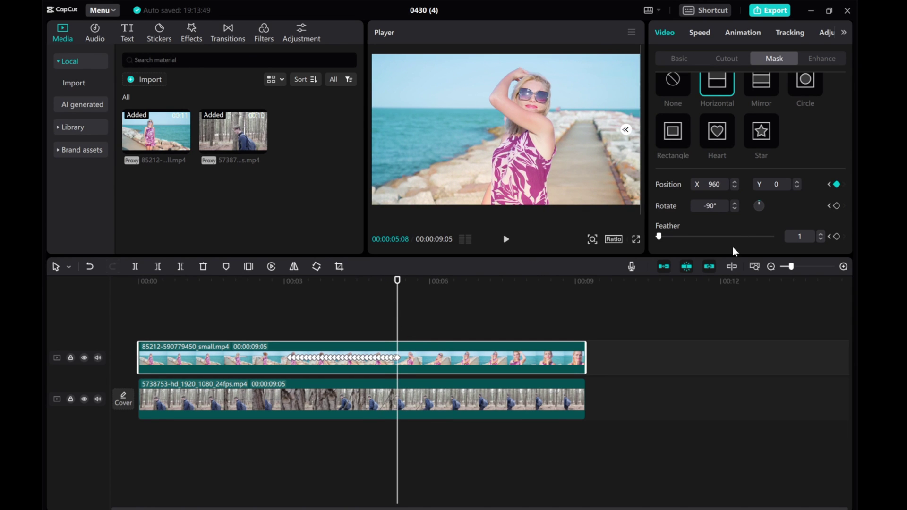
click(770, 266)
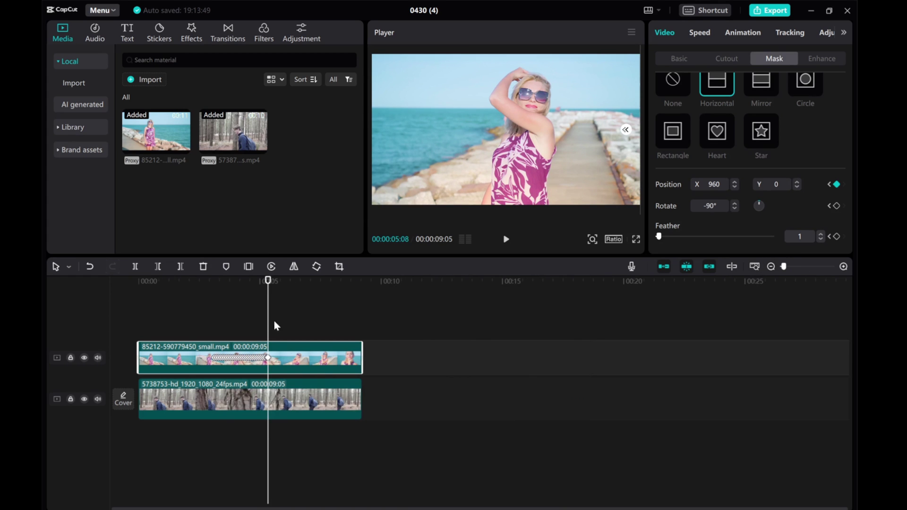
key(Home)
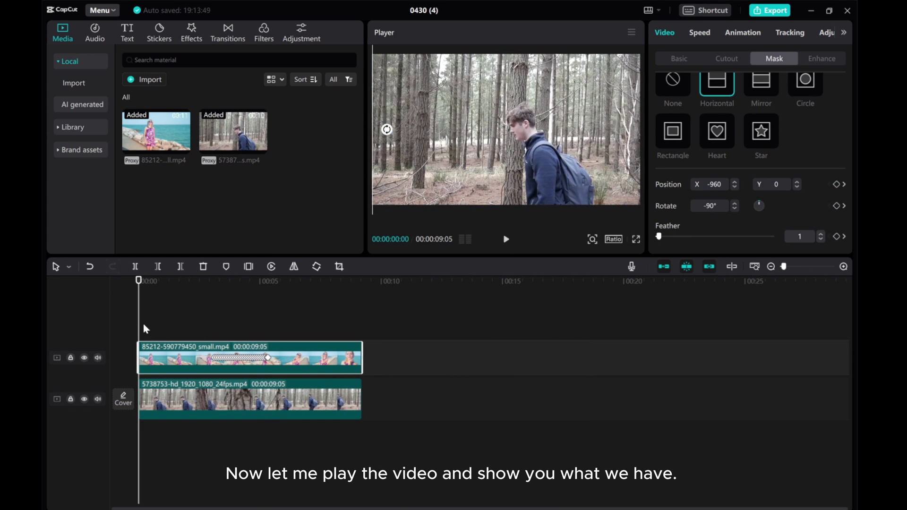
click(149, 318)
click(507, 239)
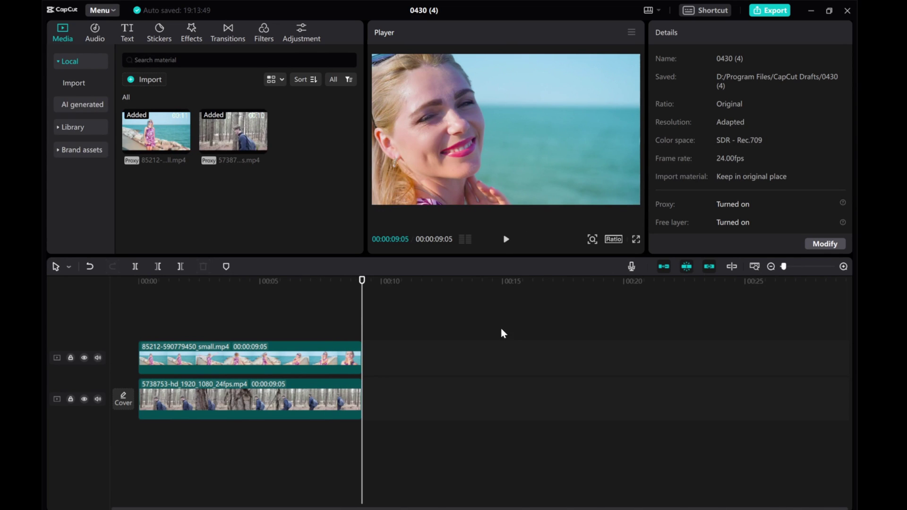
drag(362, 310, 122, 314)
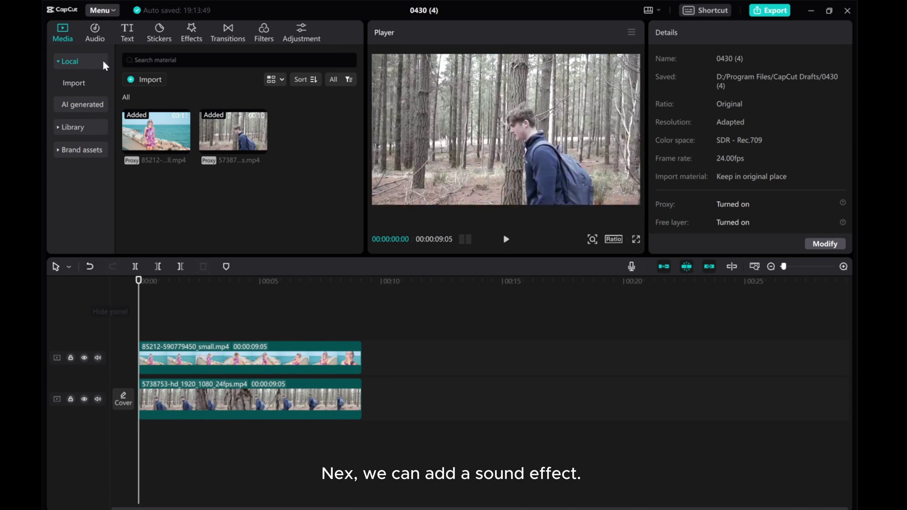
click(105, 44)
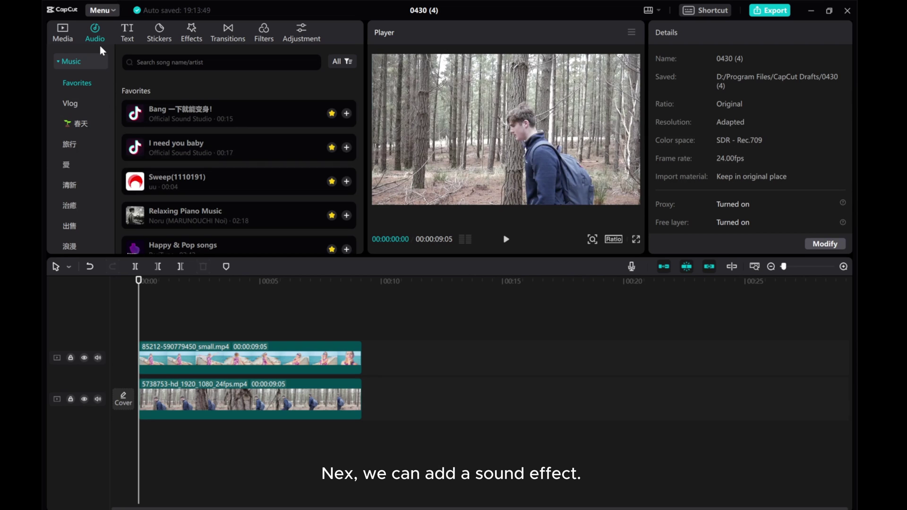
click(158, 66)
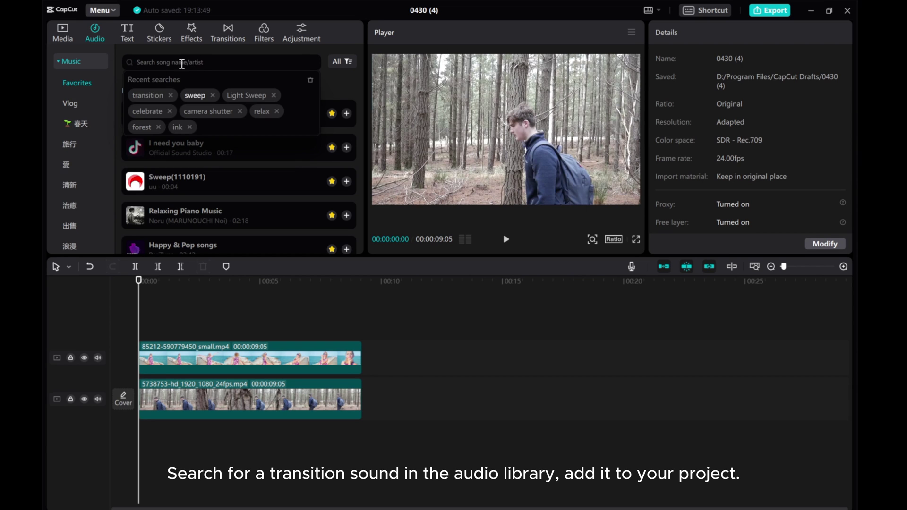
click(147, 96)
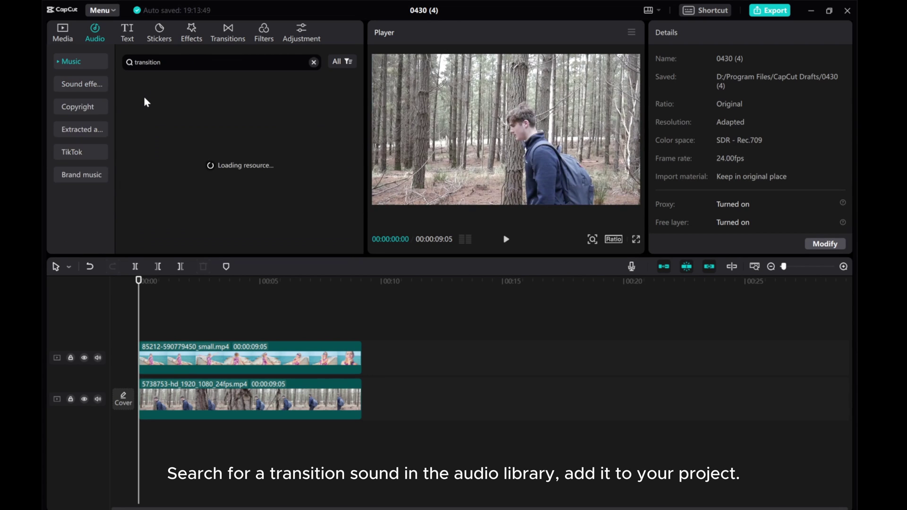
drag(225, 88, 137, 429)
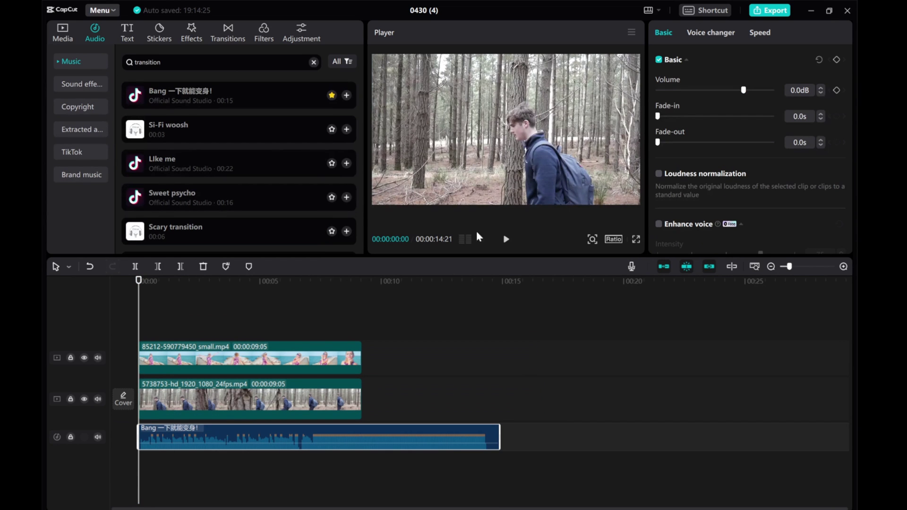
click(506, 239)
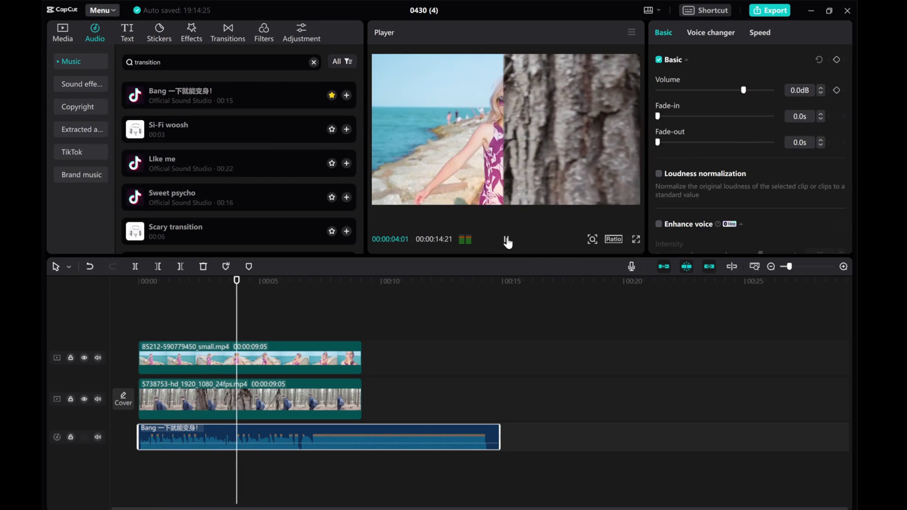
click(506, 239)
click(506, 239)
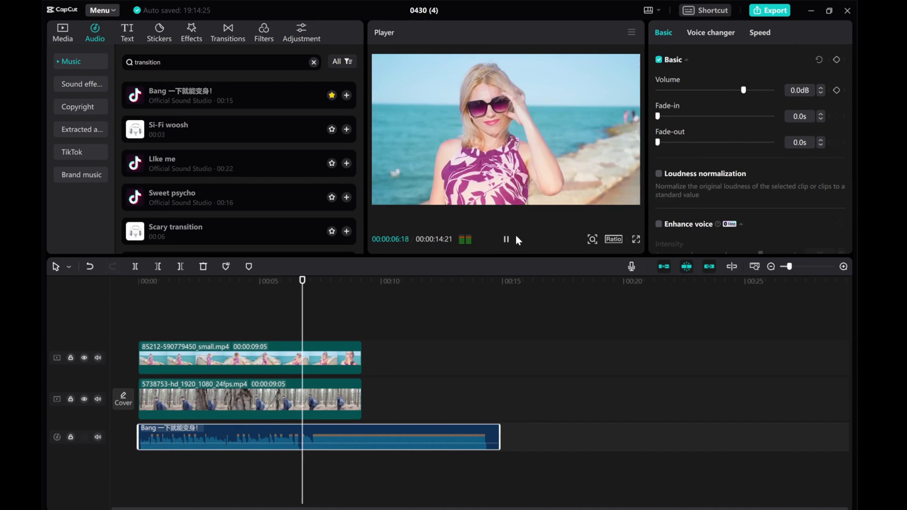
click(507, 240)
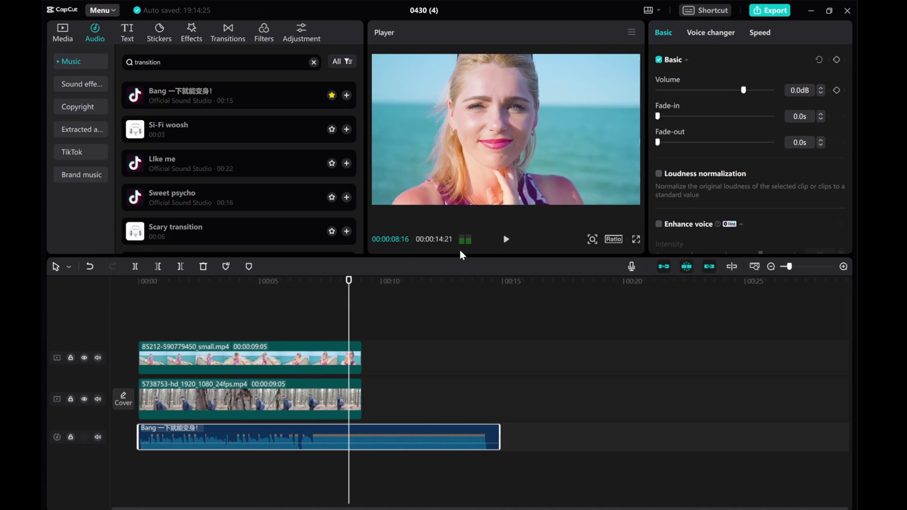
Replay the transition from 6:16, then return to the tree-bark transition frame
drag(353, 295, 301, 314)
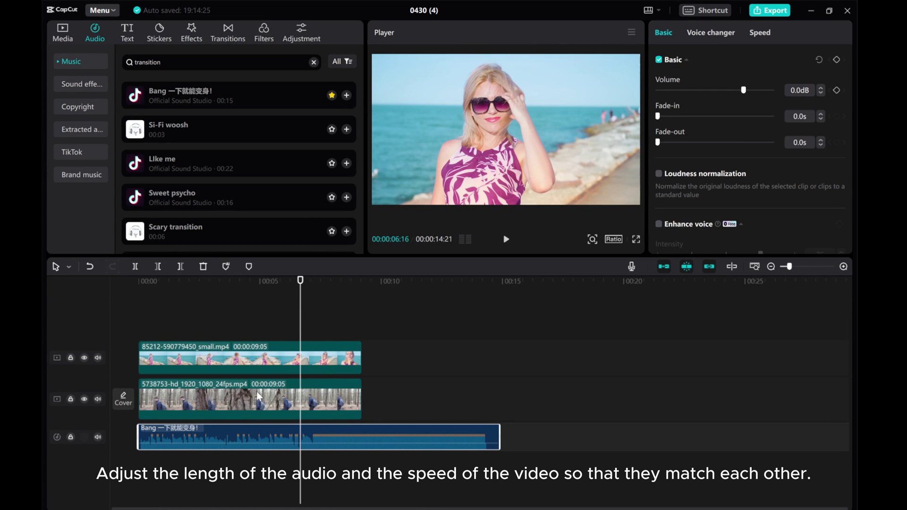
click(504, 239)
key(space)
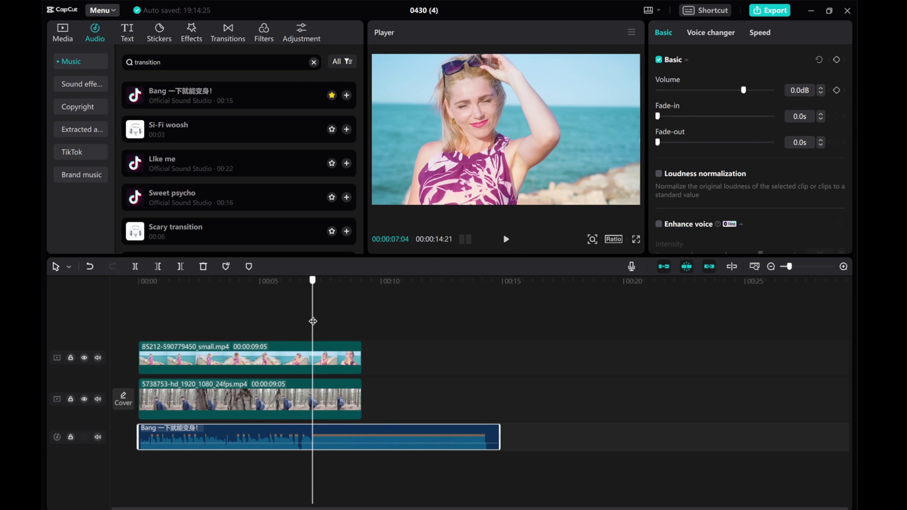
drag(300, 312, 229, 314)
Trim the start of the Bang sound, move it to begin at 0:00, and preview from the start
drag(144, 435, 204, 429)
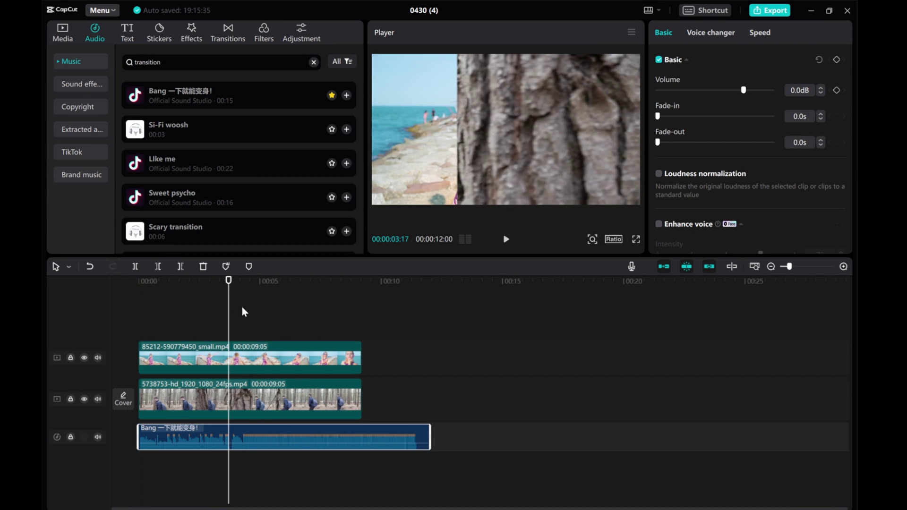
drag(230, 306, 115, 308)
click(506, 241)
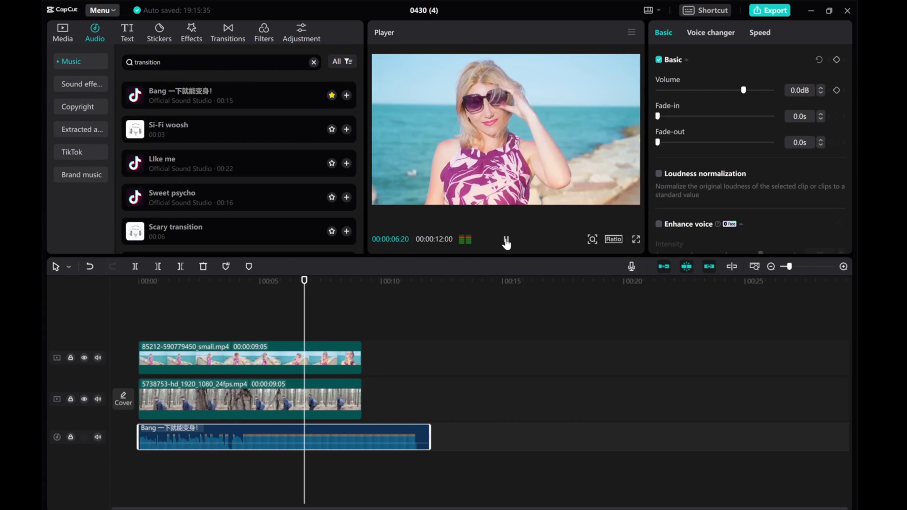
click(506, 241)
click(121, 281)
click(505, 240)
Trim the Bang sound's end at 5:02 to match the clips, then return to the timeline start
click(507, 241)
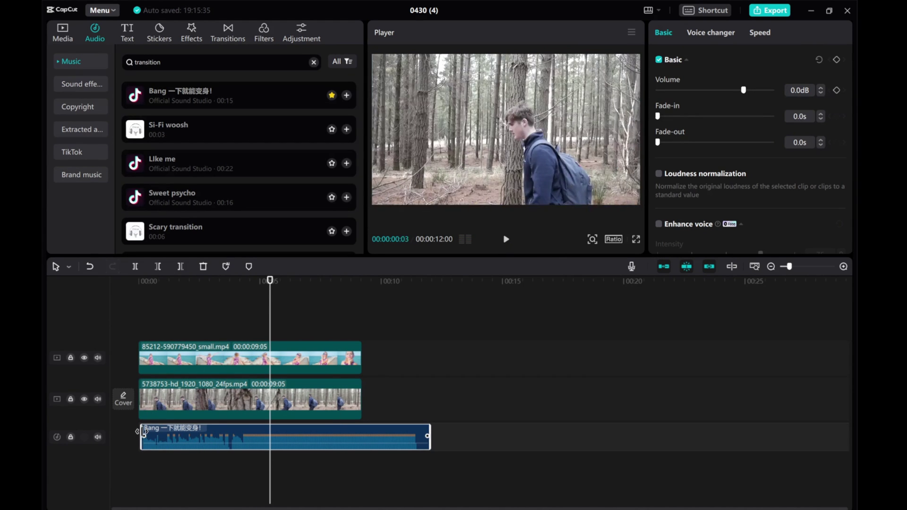
click(506, 240)
click(506, 241)
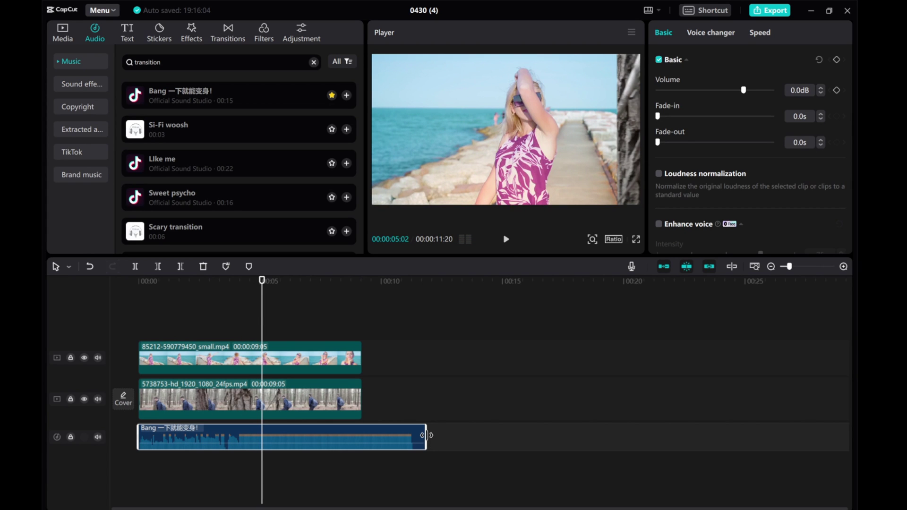
drag(425, 435, 359, 435)
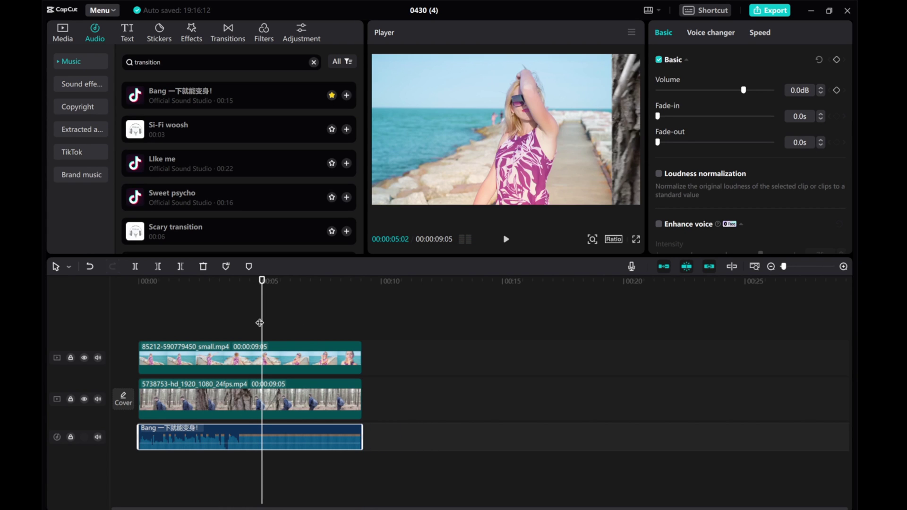
key(Home)
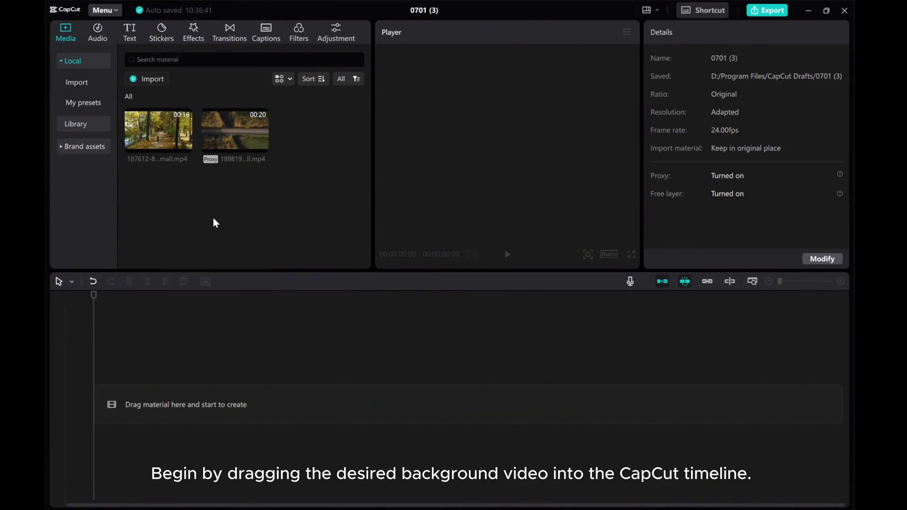
click(148, 131)
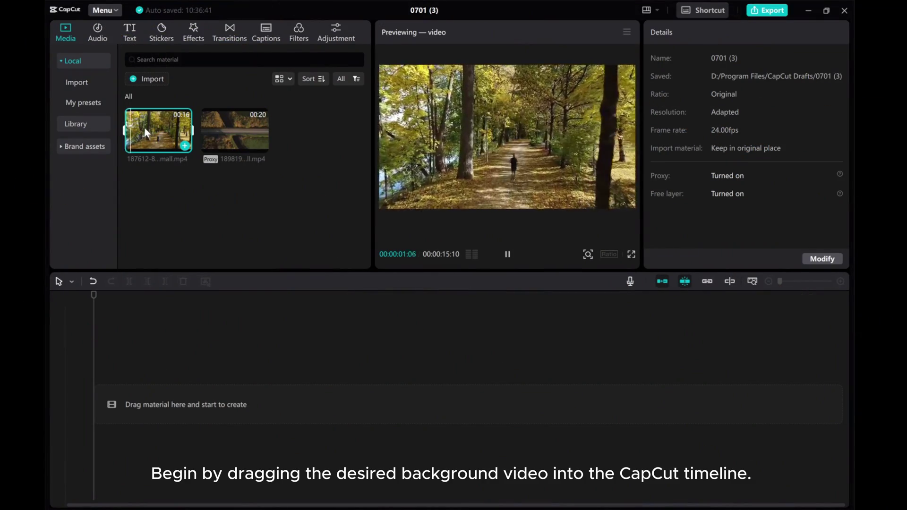
drag(141, 133, 145, 393)
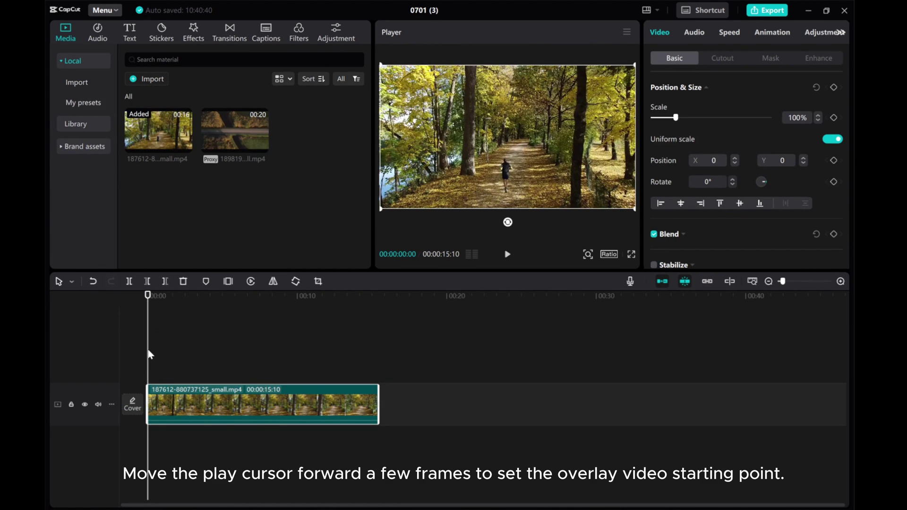
click(508, 255)
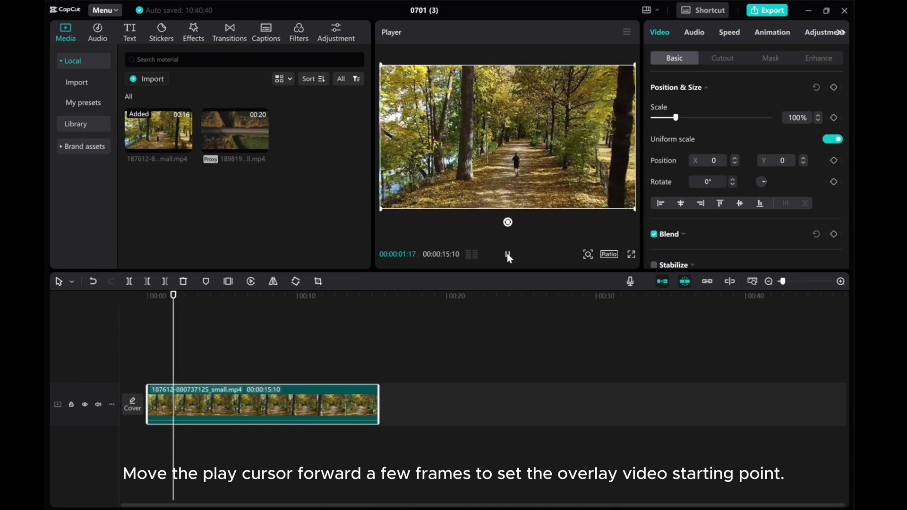
click(508, 255)
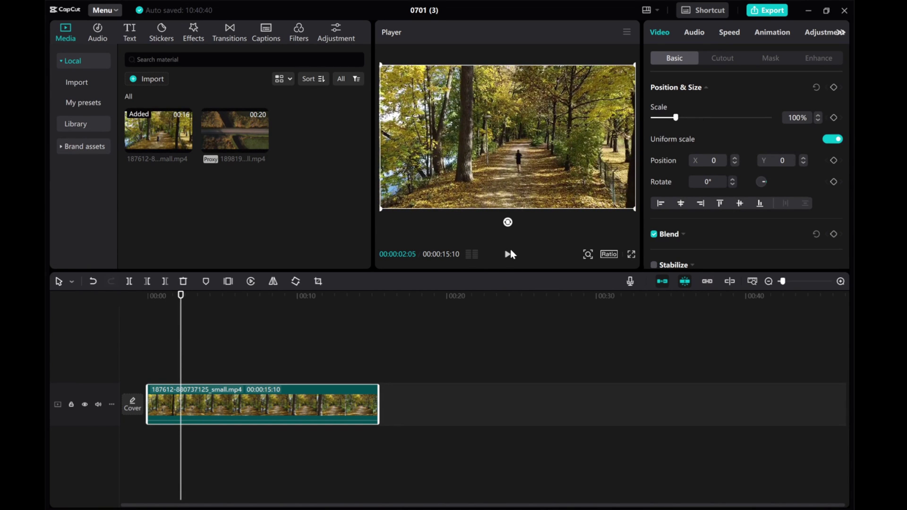
click(507, 254)
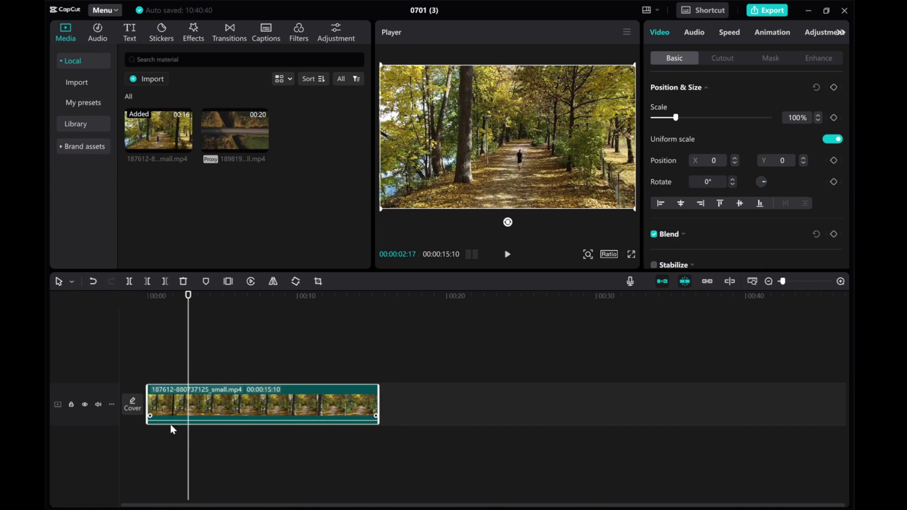
Overlay the drone road clip at 00:00:02:17 and give it a Mirror mask shrunk to size 1
drag(225, 134, 190, 369)
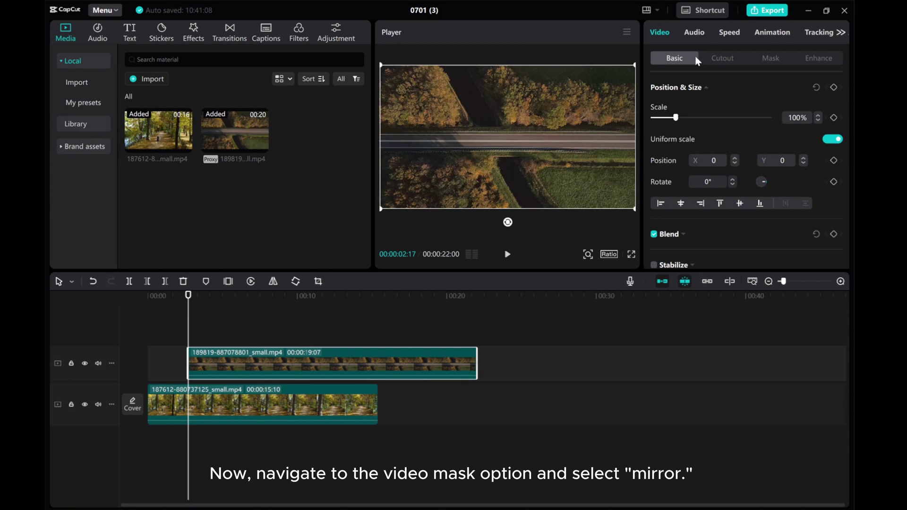
click(767, 59)
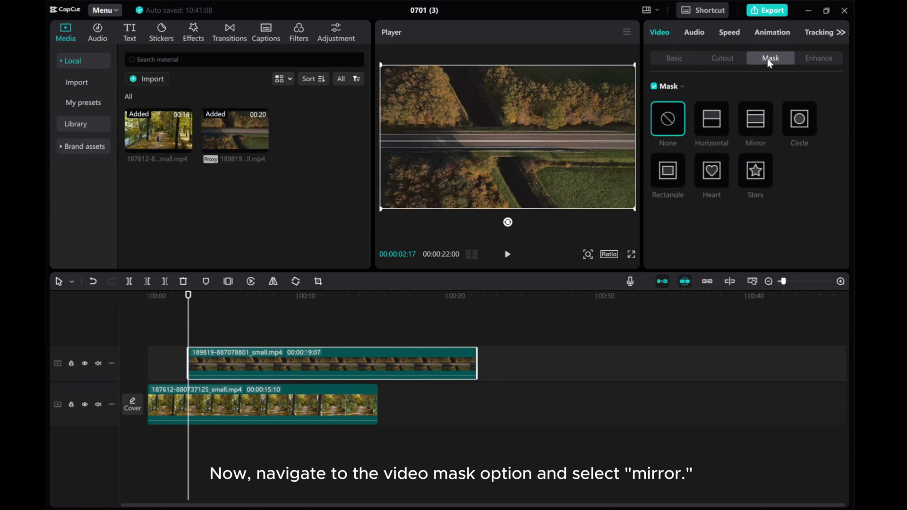
click(755, 120)
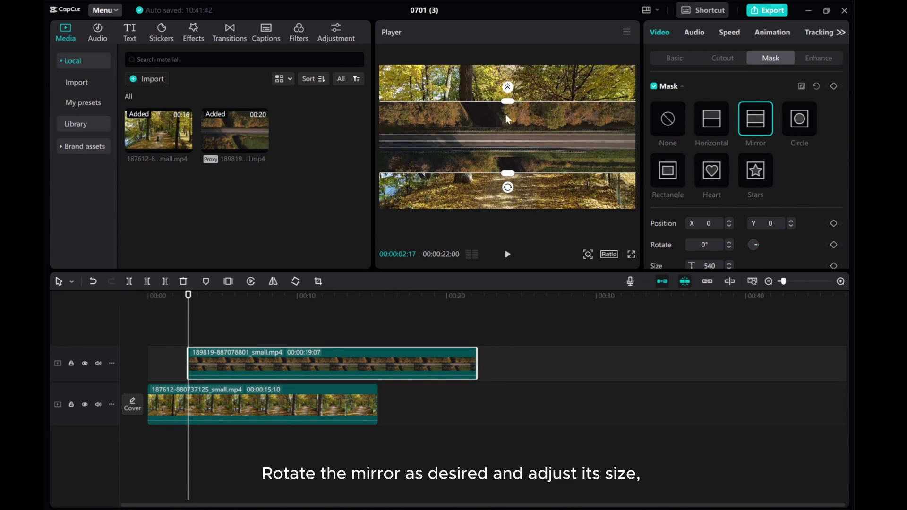
drag(508, 101, 508, 137)
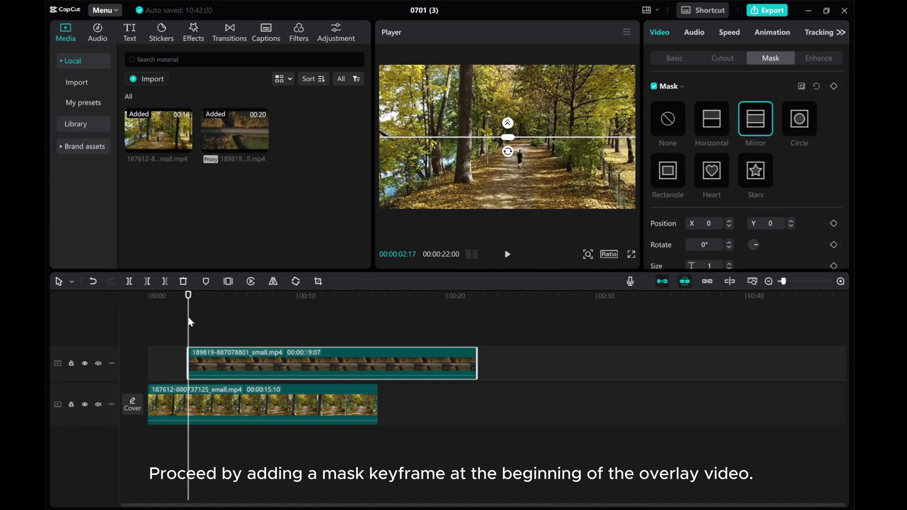
Keyframe the Mirror mask at the clip start, then widen it to size 1164 with feathering at 00:00:05:01
click(833, 87)
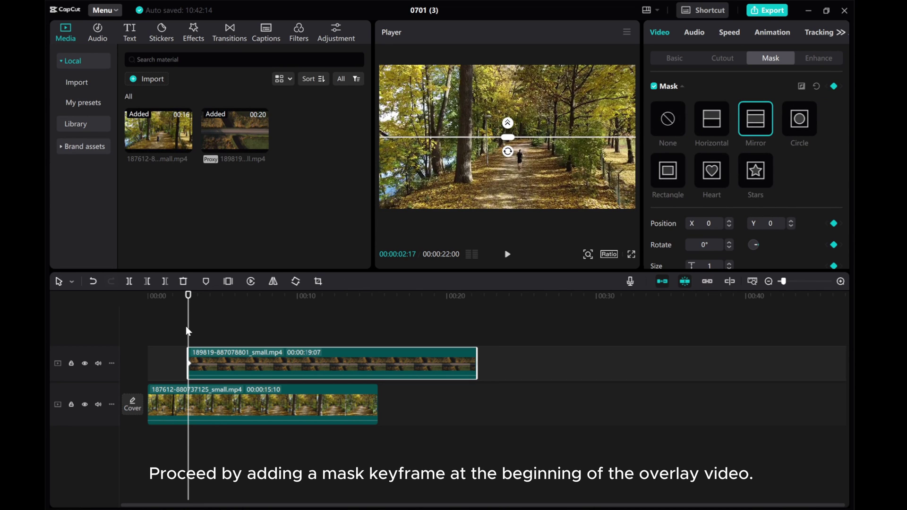
drag(186, 322, 223, 329)
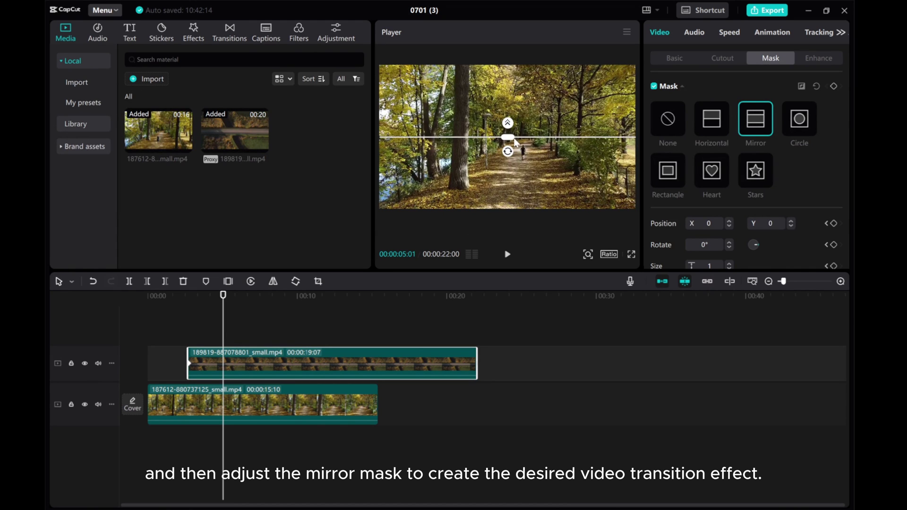
drag(509, 138, 494, 212)
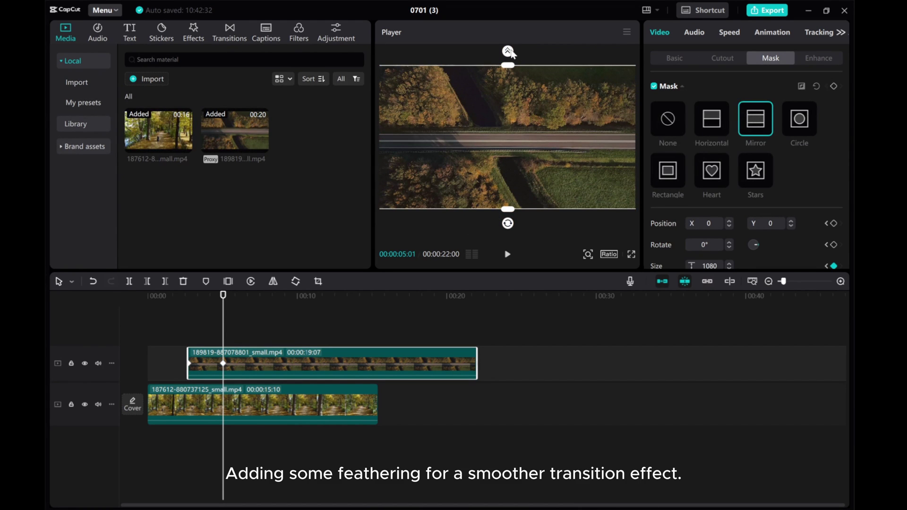
drag(508, 51, 512, 46)
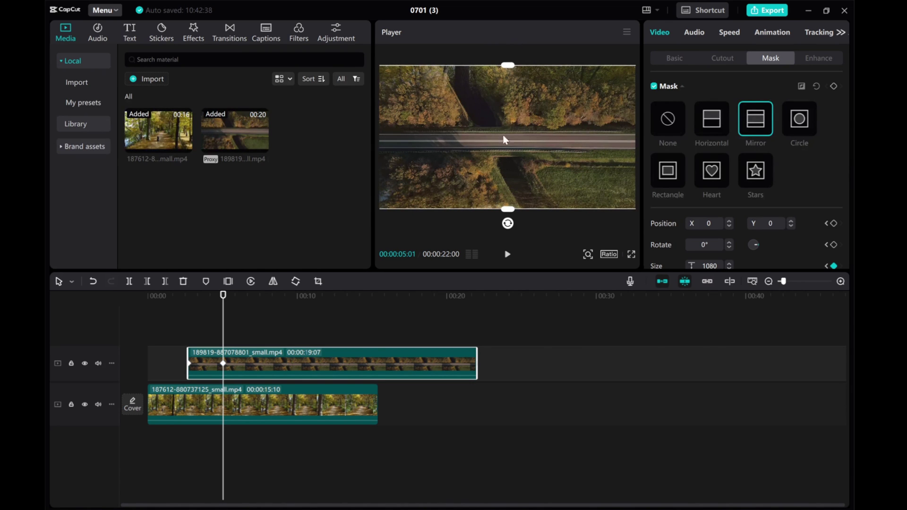
drag(505, 212, 506, 216)
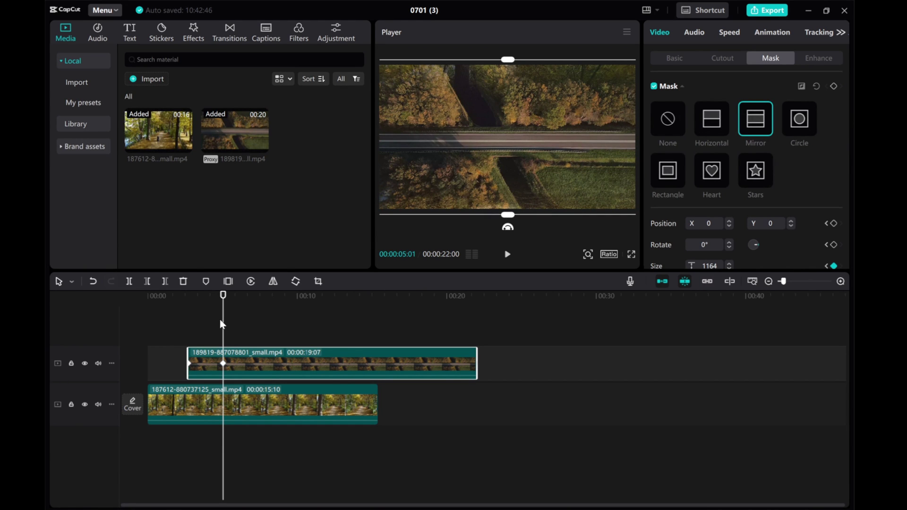
drag(223, 329, 151, 332)
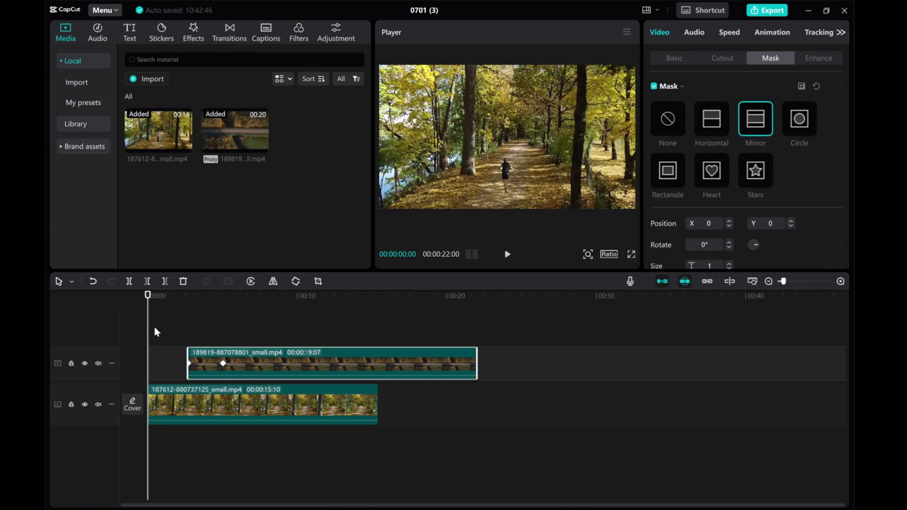
Deselect the drone overlay clip and play back the mirror transition
click(154, 326)
click(512, 254)
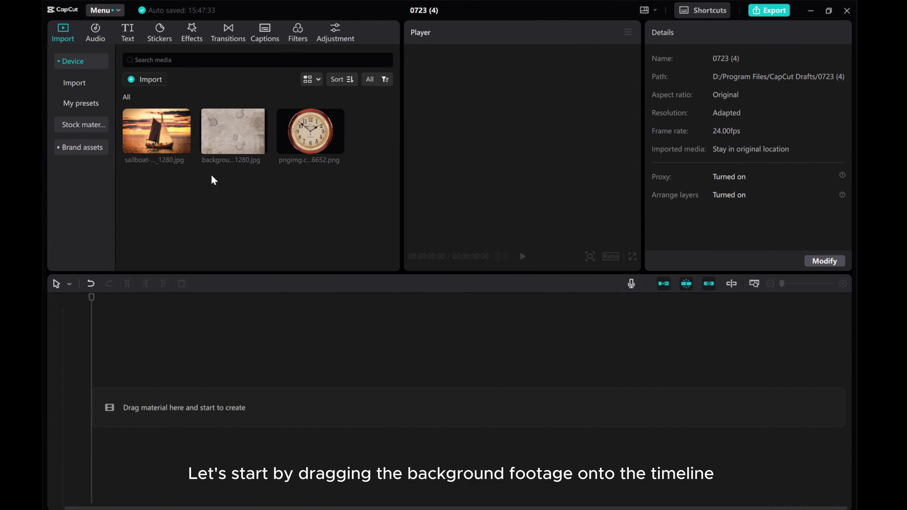
Place the background image on the timeline and extend it to 6 seconds
drag(223, 129, 172, 399)
click(176, 391)
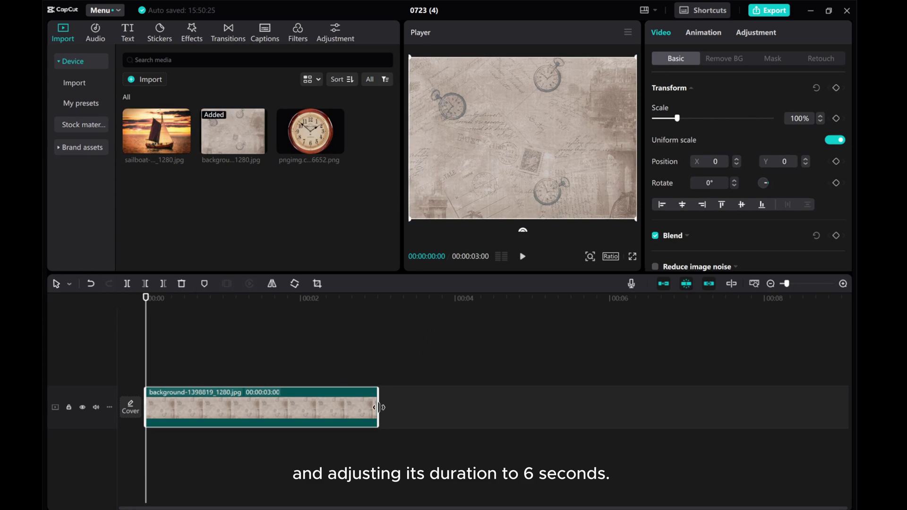
drag(378, 411, 609, 413)
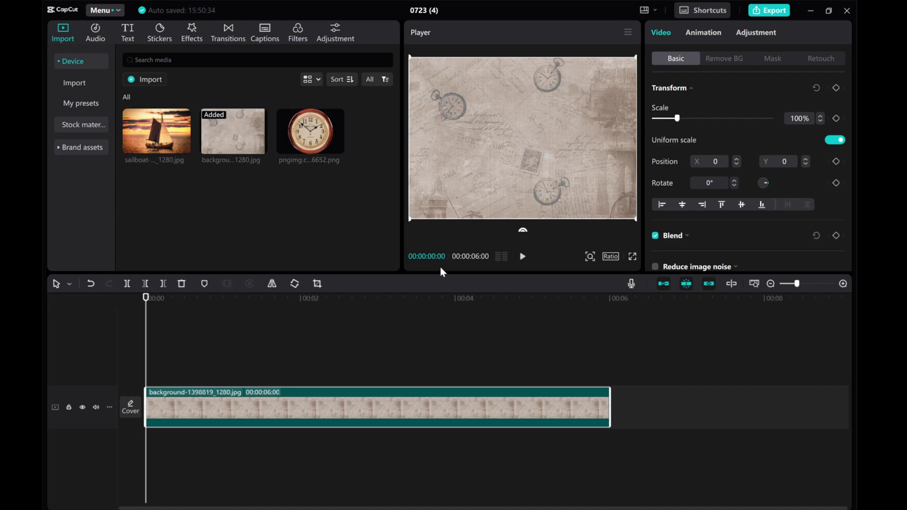
Set the project ratio to 16:9 and scale the background to 127% to fill the frame
click(610, 257)
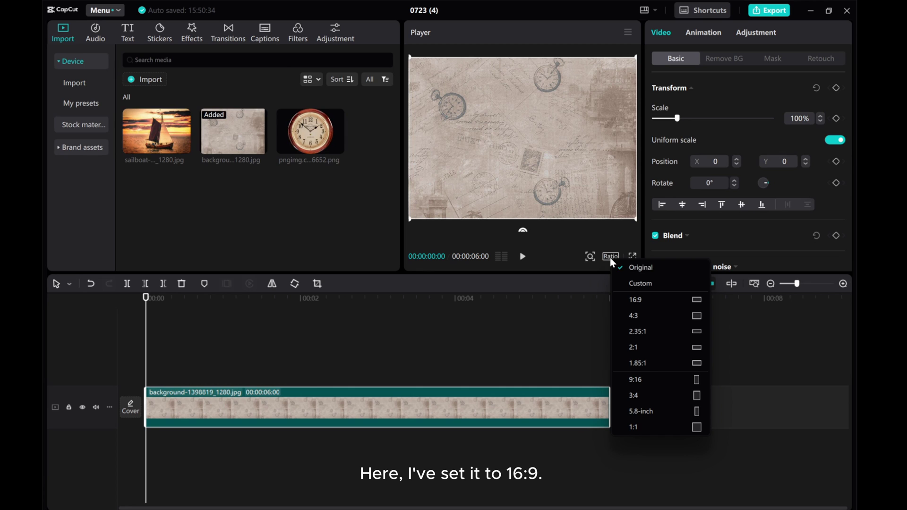
click(638, 300)
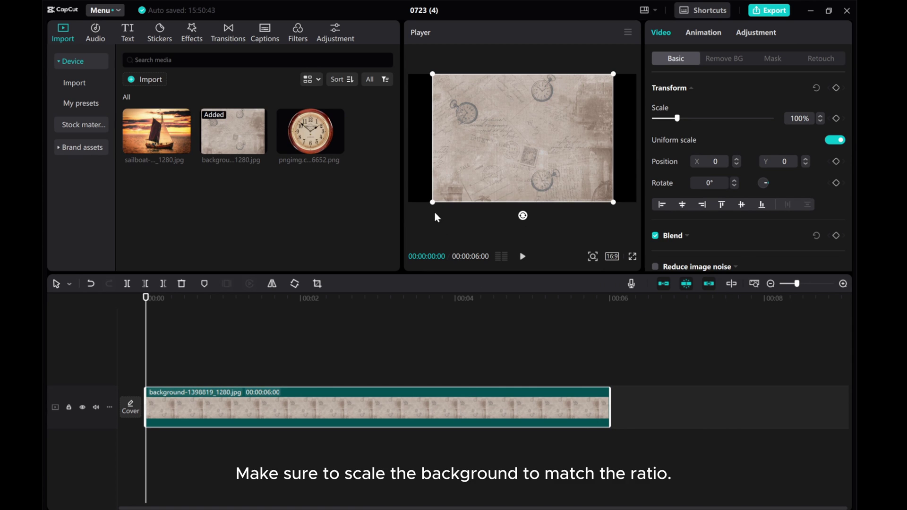
drag(433, 203, 396, 218)
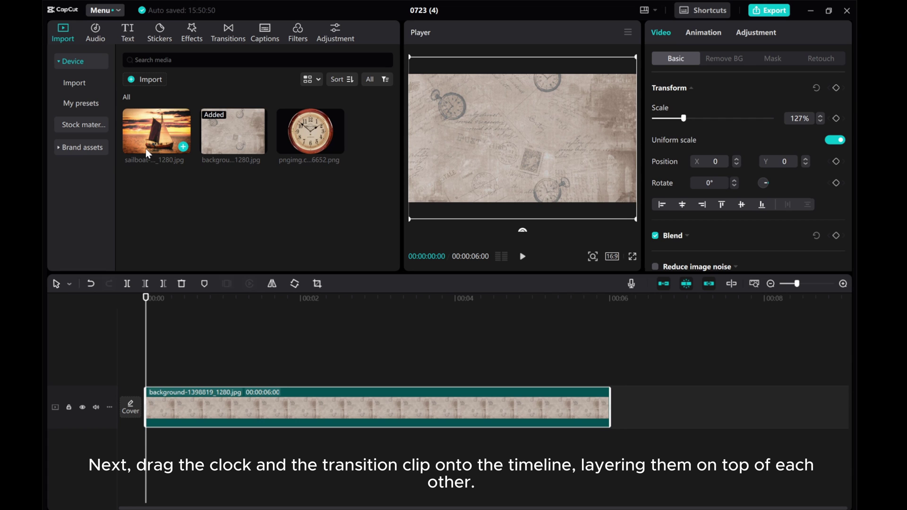
Stack the sailboat above the background and the clock on top, then lengthen the sailboat to about 5 seconds
drag(152, 140, 146, 371)
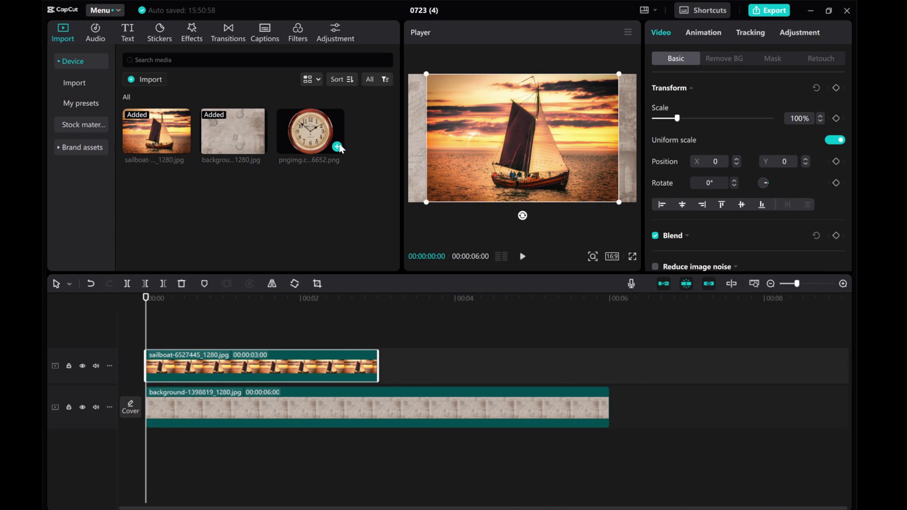
drag(314, 142, 145, 330)
click(248, 379)
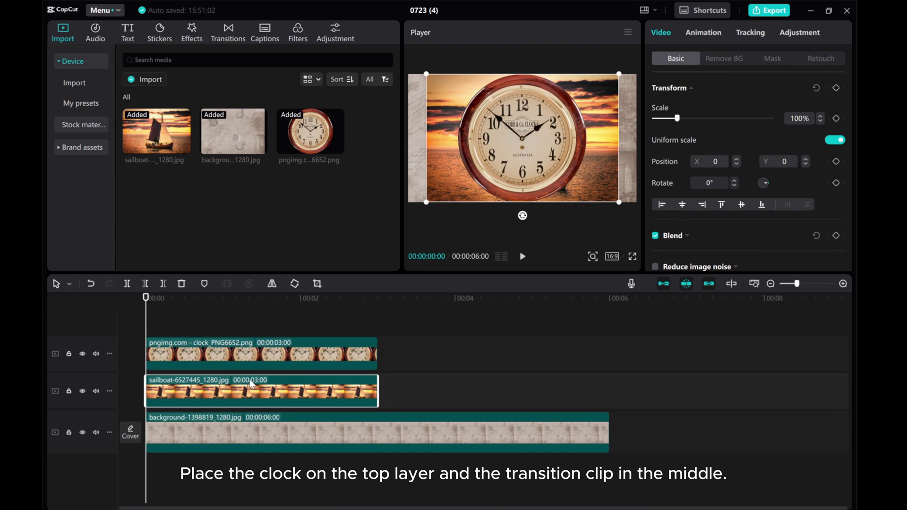
drag(376, 391, 608, 386)
Extend the clock clip to 00:06:00 and shrink it to 90% scale
click(316, 364)
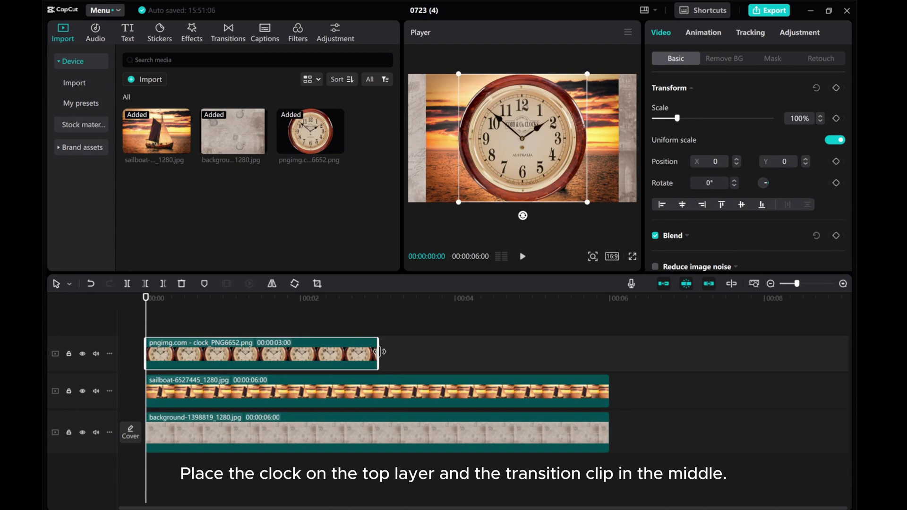
drag(379, 362, 608, 365)
mouse_move(458, 202)
mouse_down()
mouse_move(471, 193)
mouse_move(463, 195)
mouse_up()
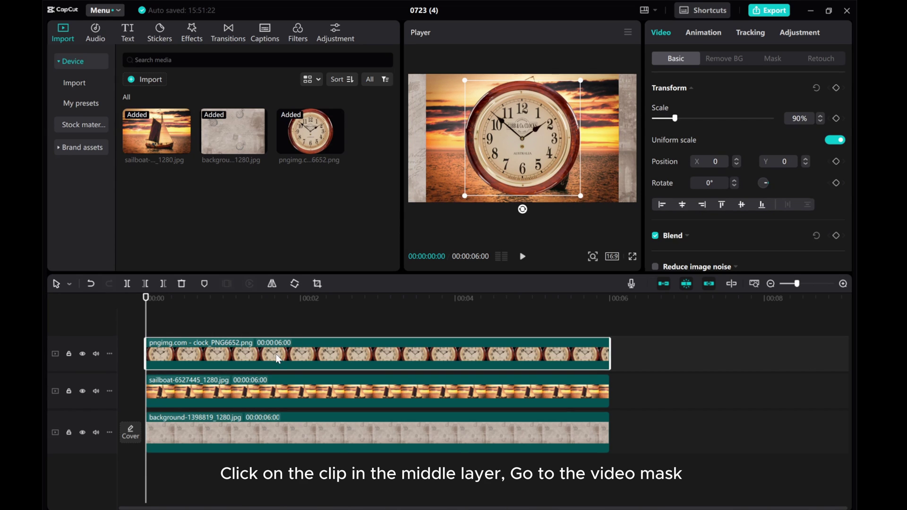
Give the sailboat a Circle mask sized 763 by 770 to fit the clock face, checked by toggling the clock track
click(237, 397)
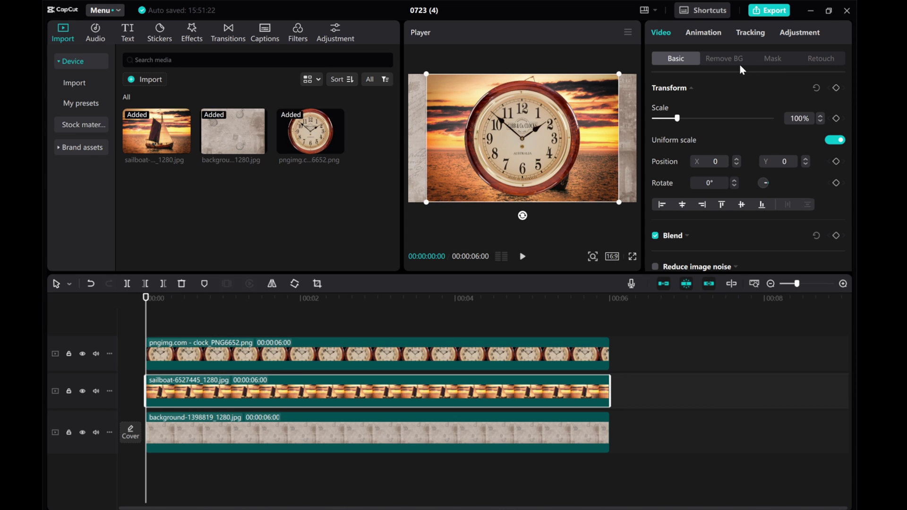
click(774, 58)
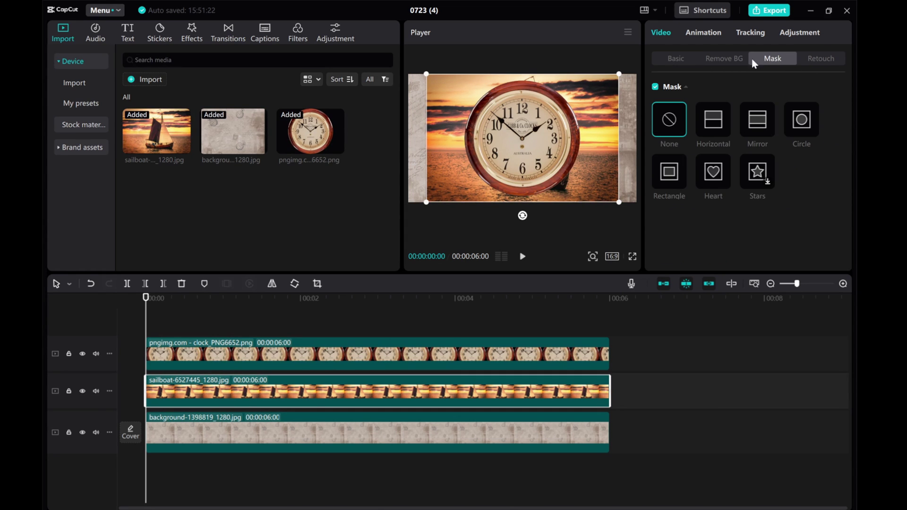
click(801, 121)
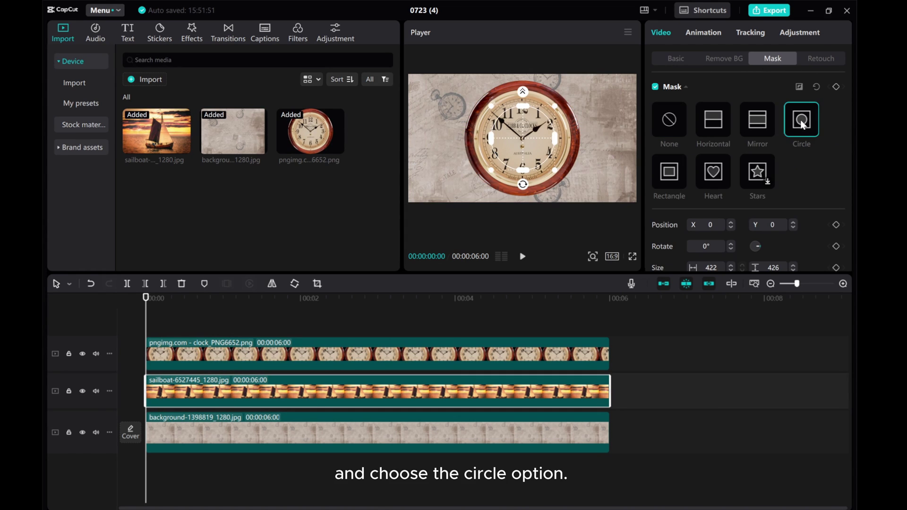
drag(555, 171, 581, 191)
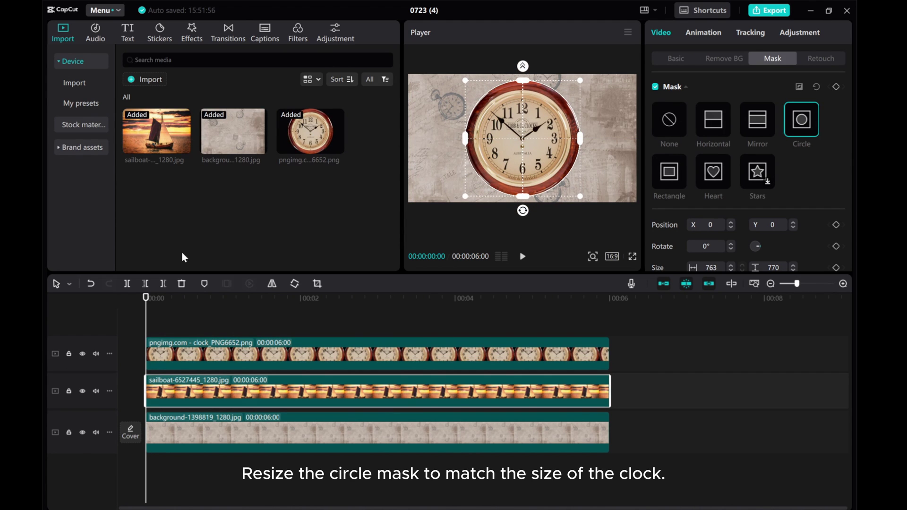
click(82, 354)
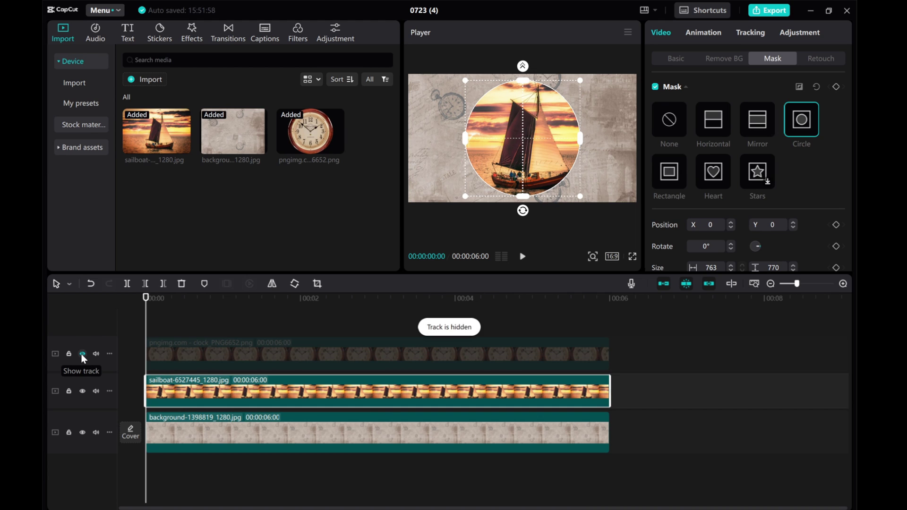
click(82, 355)
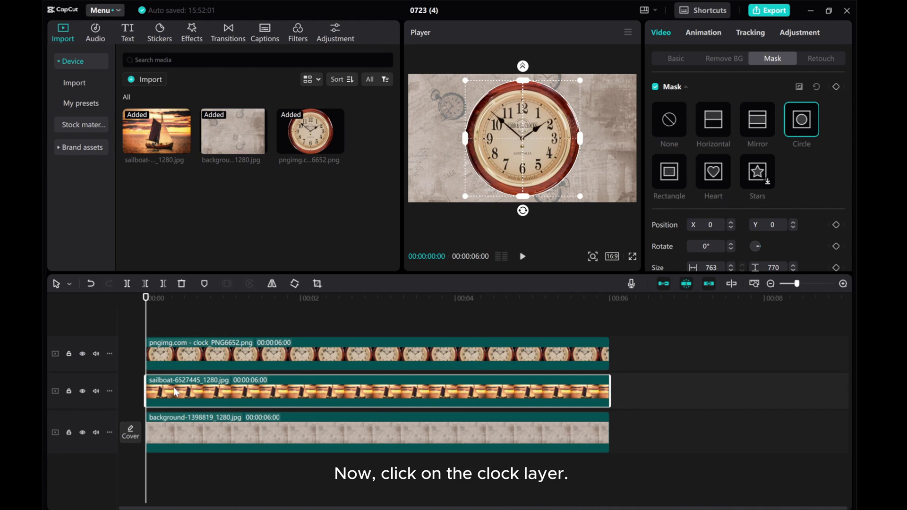
Add a transform keyframe to the clock at the 1-second mark
click(182, 359)
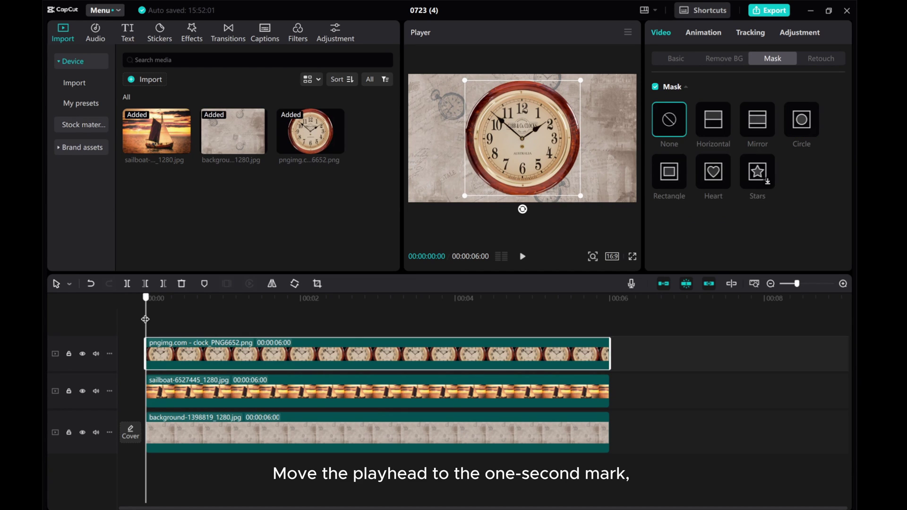
drag(147, 318, 224, 332)
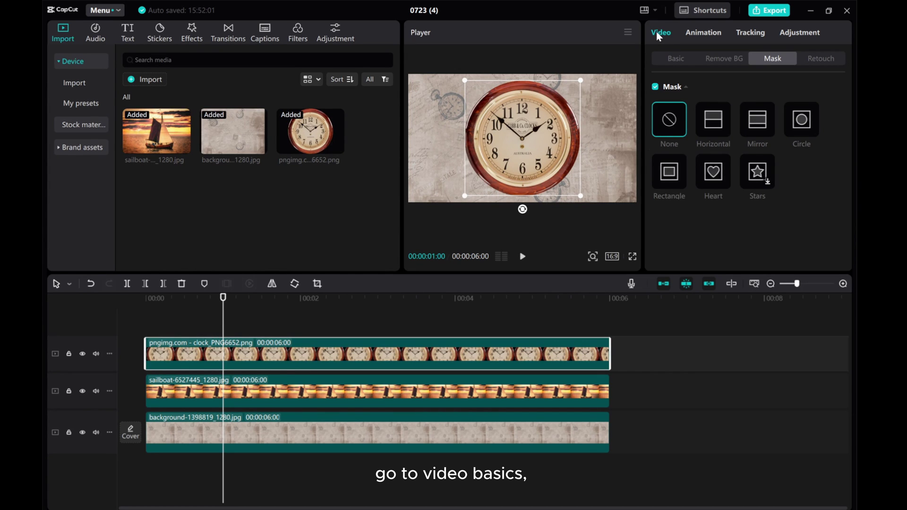
click(666, 60)
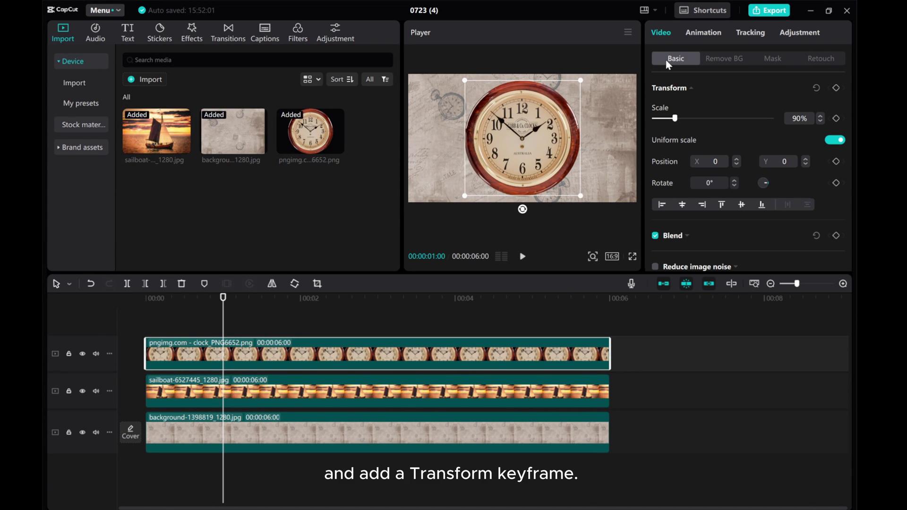
click(836, 88)
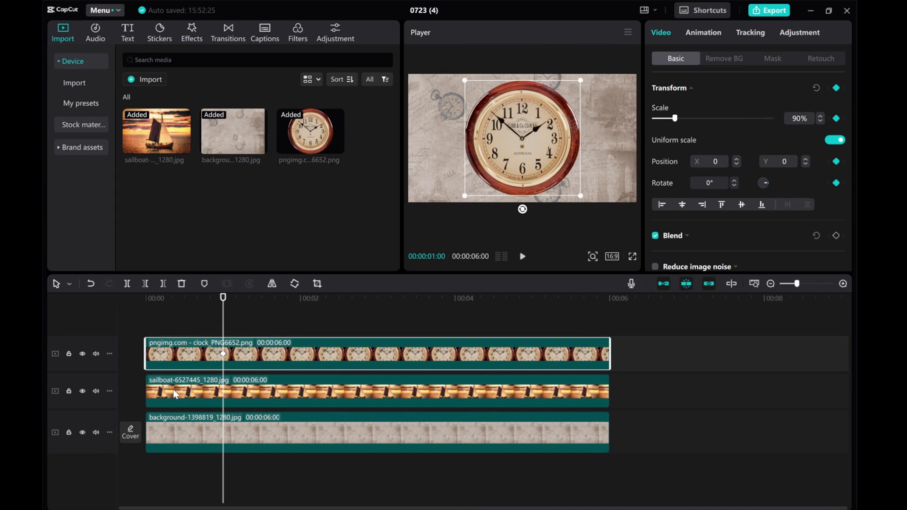
At 2 seconds, move the clock off-screen left to X -2895 and rotate it 180°
drag(223, 298, 302, 332)
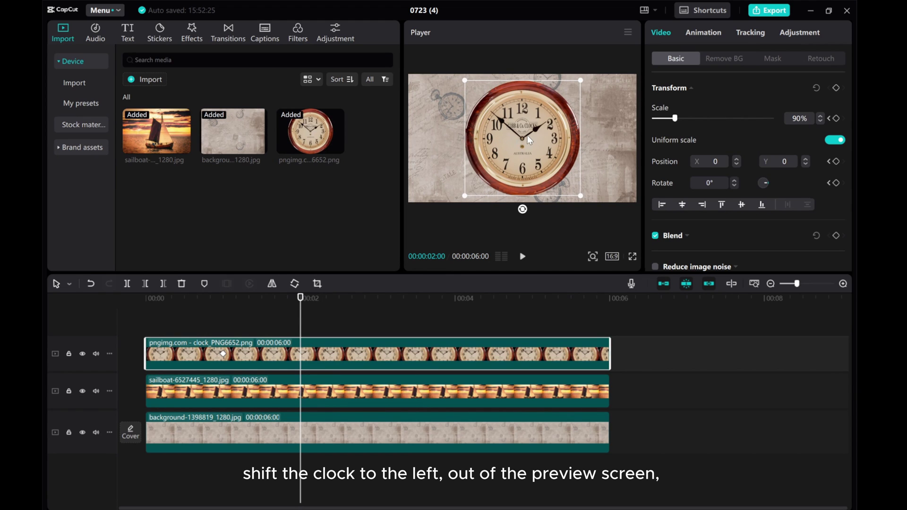
drag(508, 151, 369, 146)
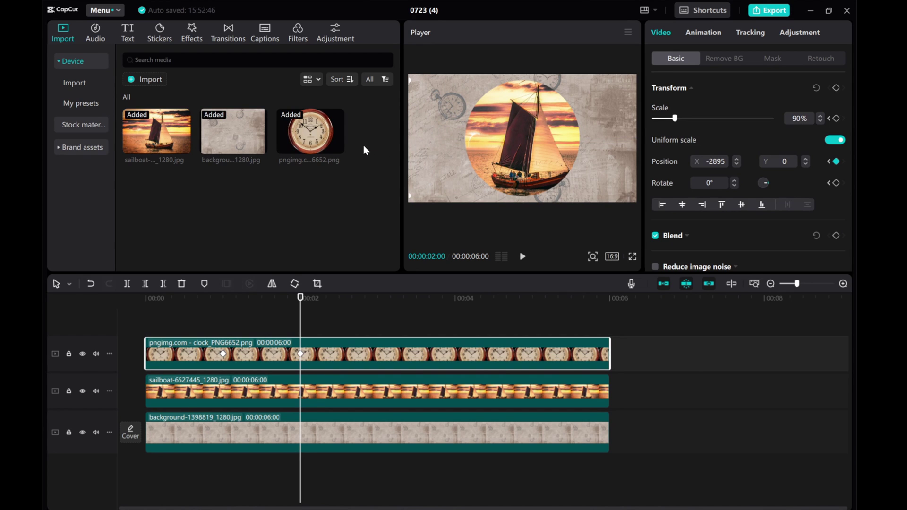
click(710, 182)
text(180)
Preview the clock's spin-and-slide animation from the start
drag(300, 297, 139, 334)
click(522, 257)
click(522, 258)
drag(308, 326, 379, 328)
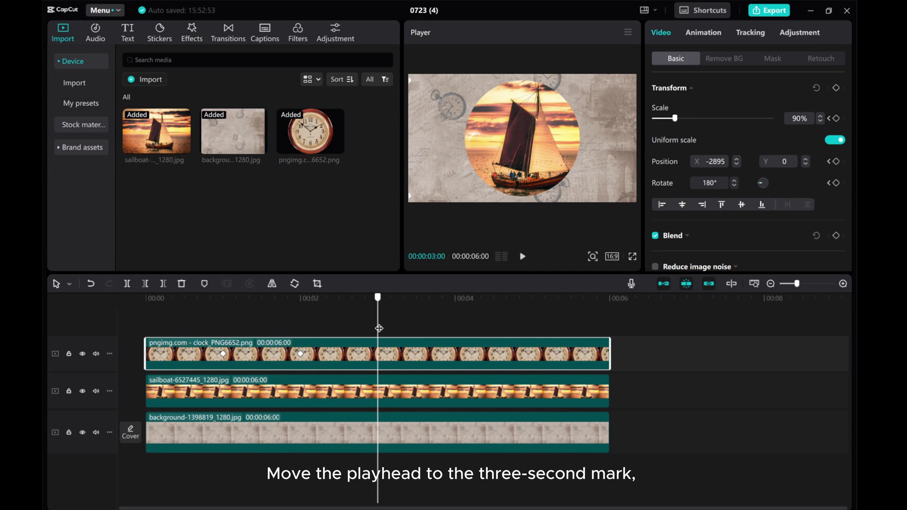
Keyframe the sailboat at 100% at 3 s and scale it up to 118% at 4 s
click(368, 390)
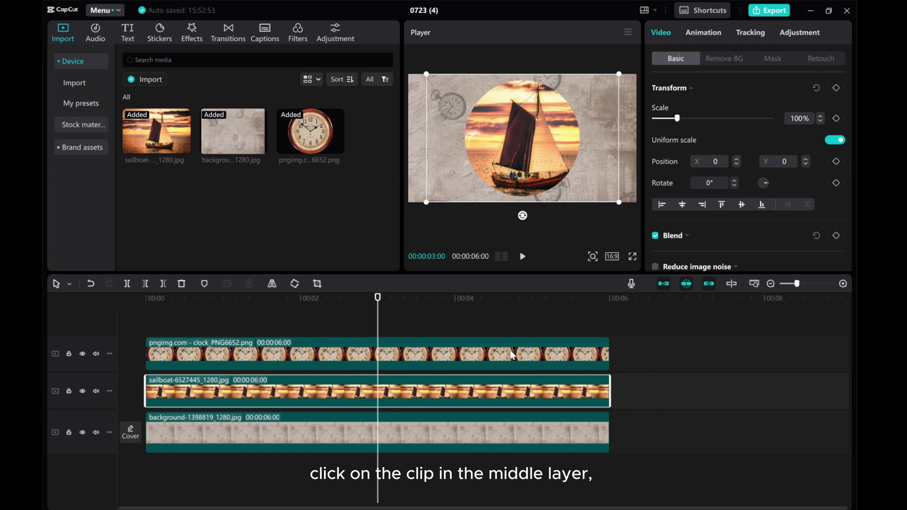
click(836, 88)
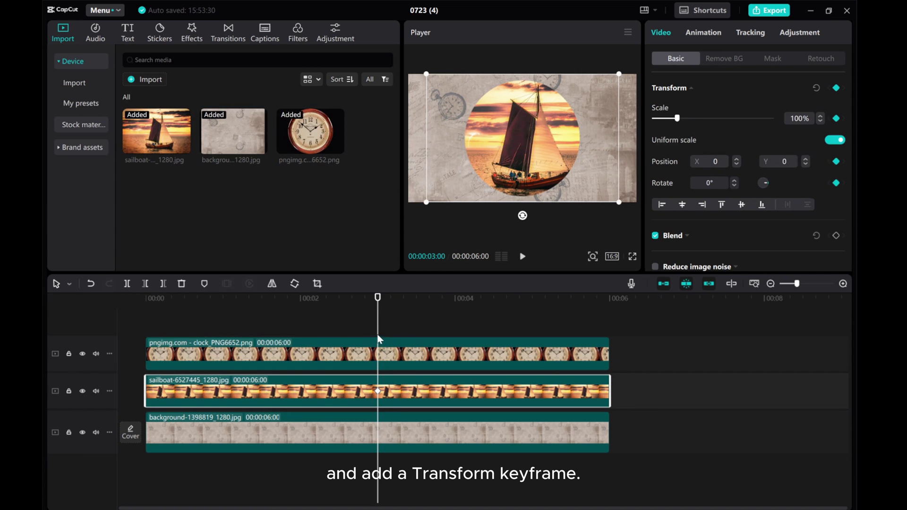
drag(377, 335, 454, 339)
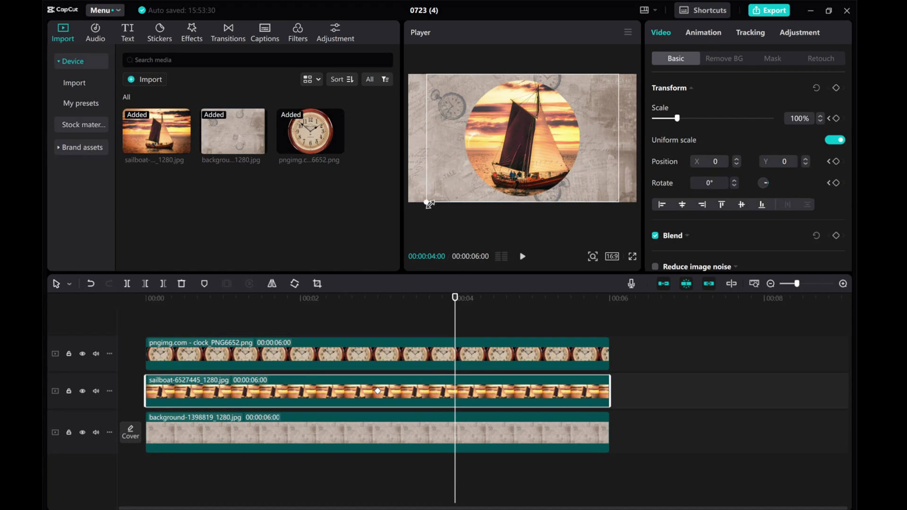
drag(425, 203, 409, 215)
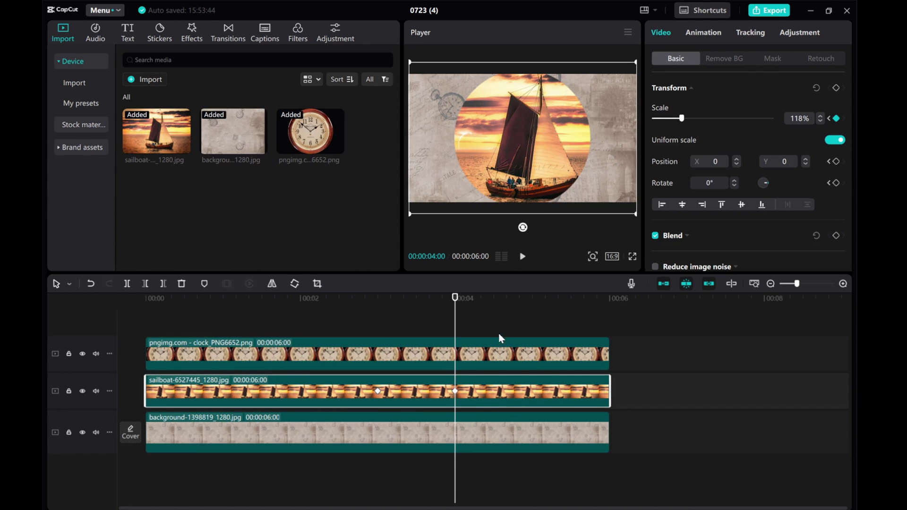
drag(455, 329, 377, 329)
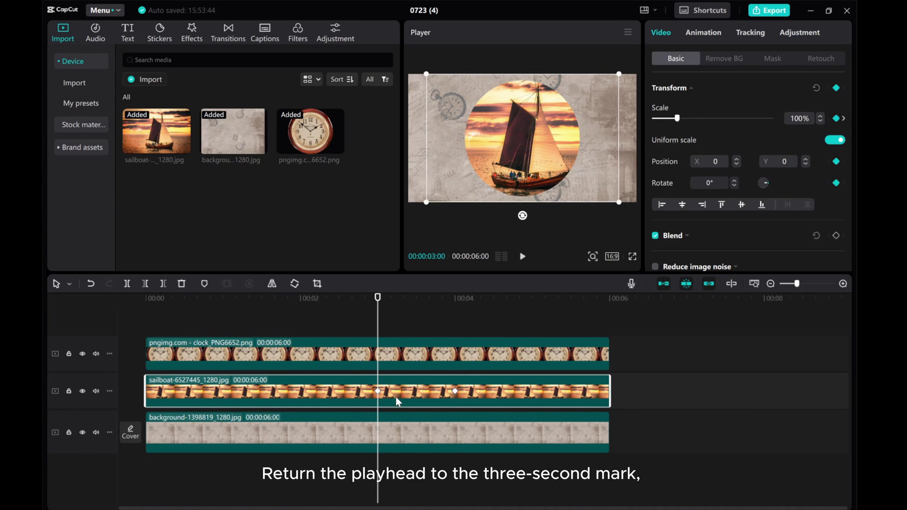
Keyframe the sailboat's circle mask at 3 s and widen it to 1495 × 1508 at 4 s
click(779, 59)
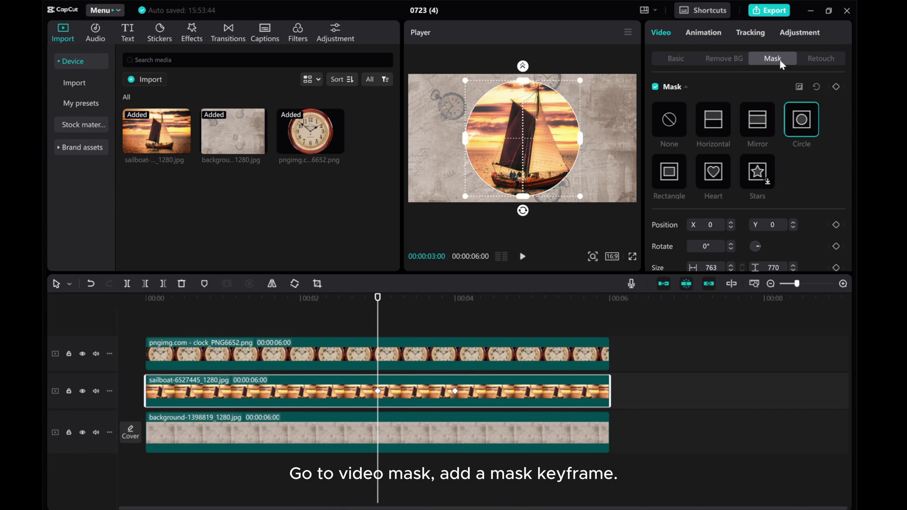
click(836, 86)
drag(377, 330, 456, 333)
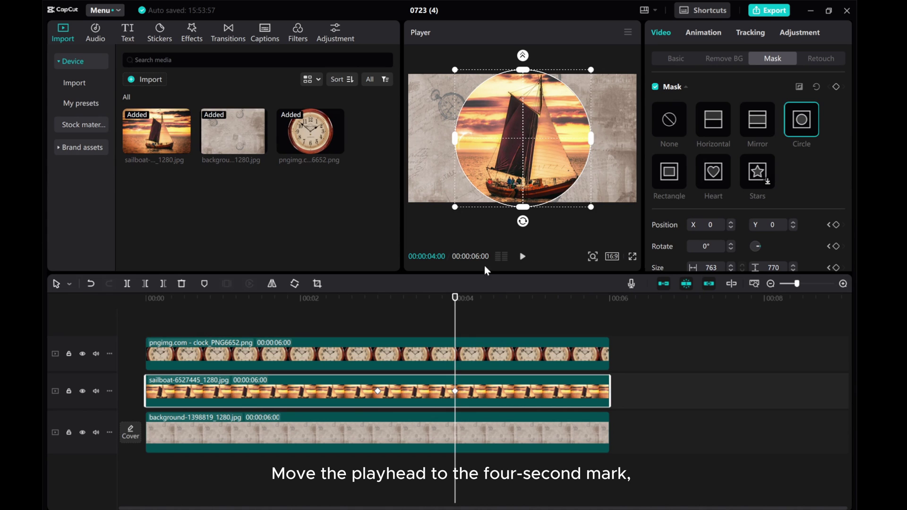
drag(457, 208, 390, 222)
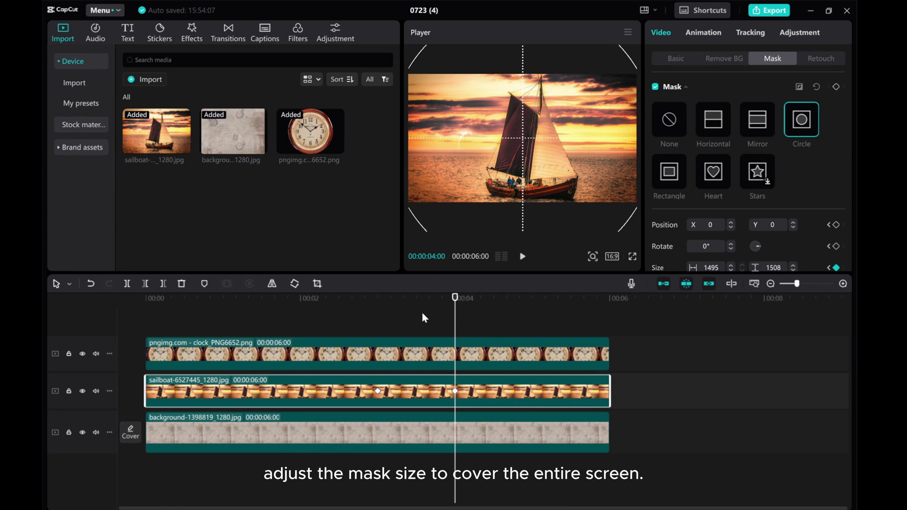
drag(455, 322, 128, 324)
Deselect the sailboat clip and play back the finished clock transition
click(177, 314)
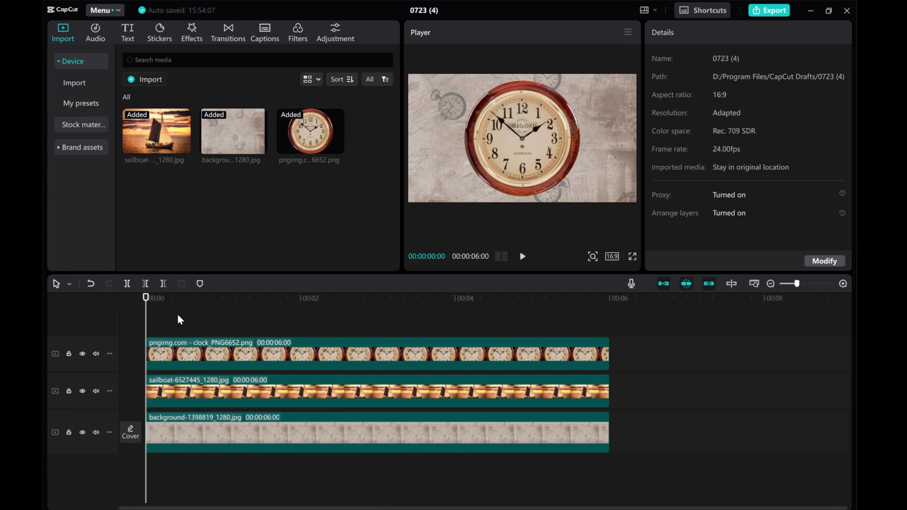
click(522, 257)
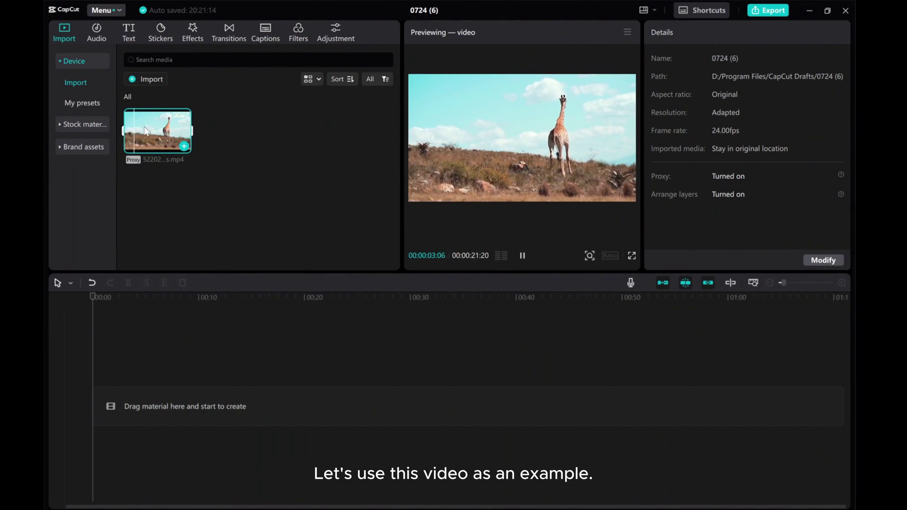
Place the giraffe video on the main track and a black stock clip above it, aligned to the playhead
drag(146, 131, 142, 396)
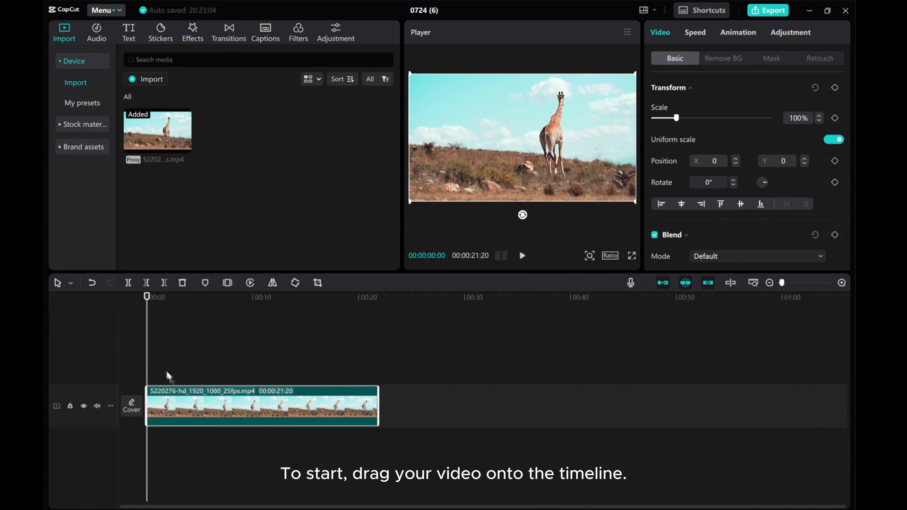
click(60, 125)
mouse_move(148, 119)
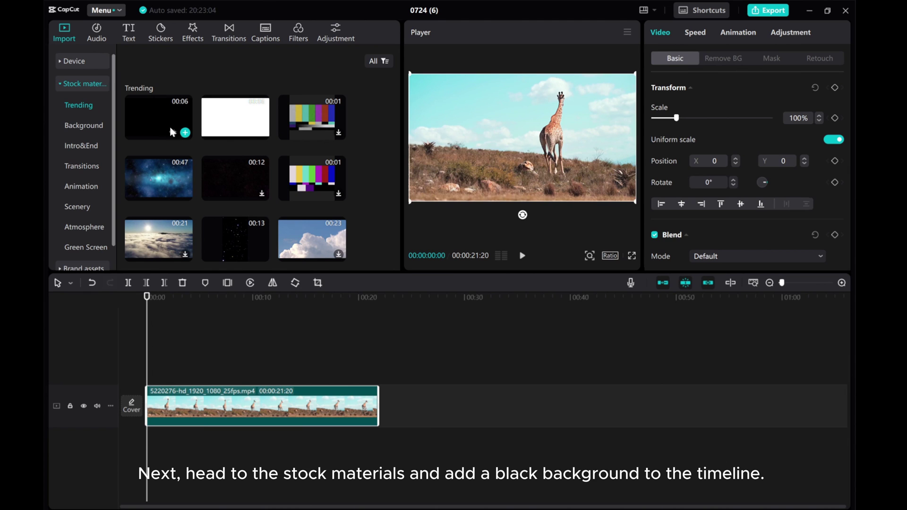
click(186, 133)
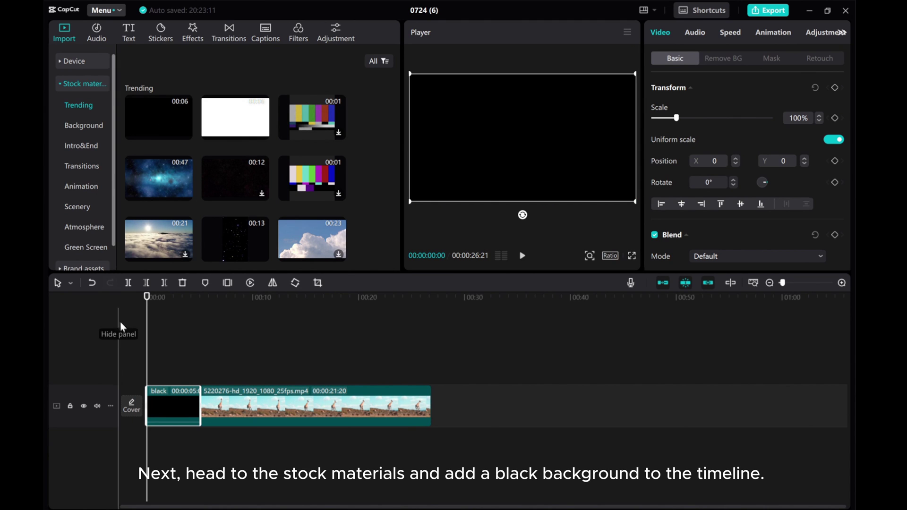
drag(159, 405, 158, 336)
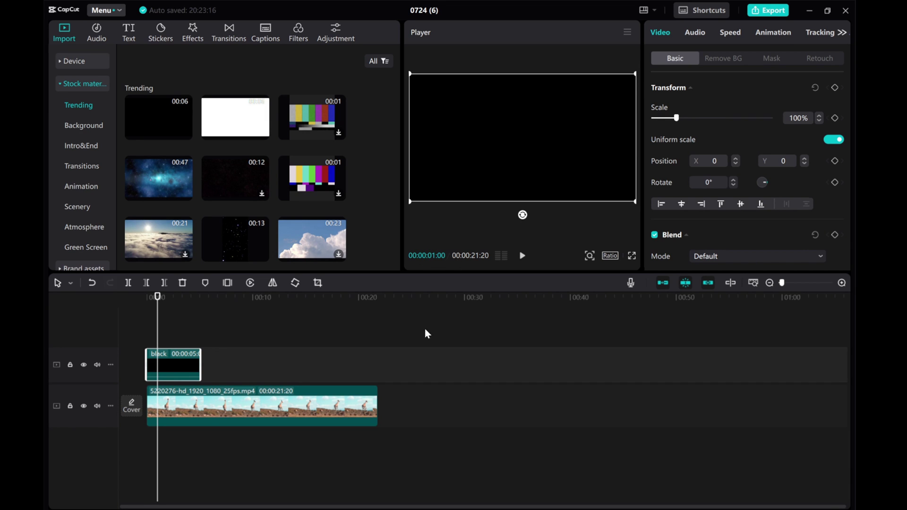
drag(156, 370, 184, 368)
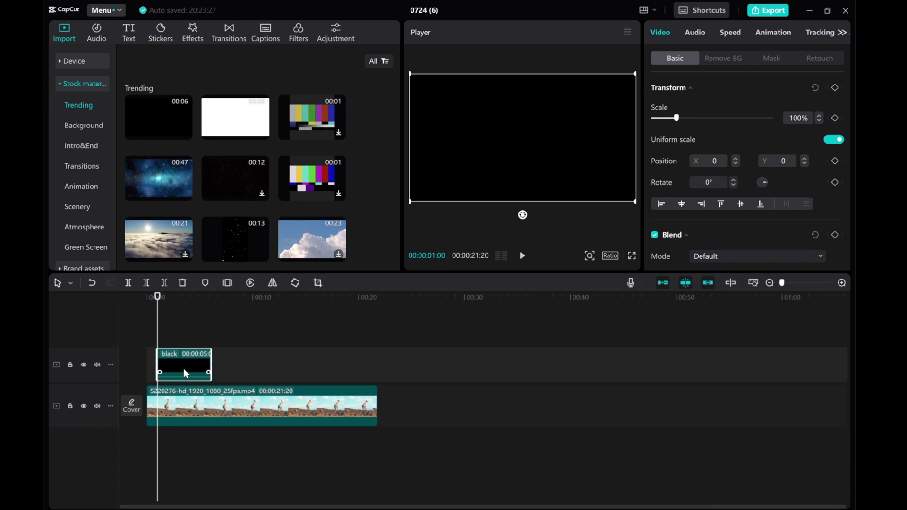
Freeze the black clip, delete the original, and stretch the Freeze clip to 00:00:20:20
click(228, 283)
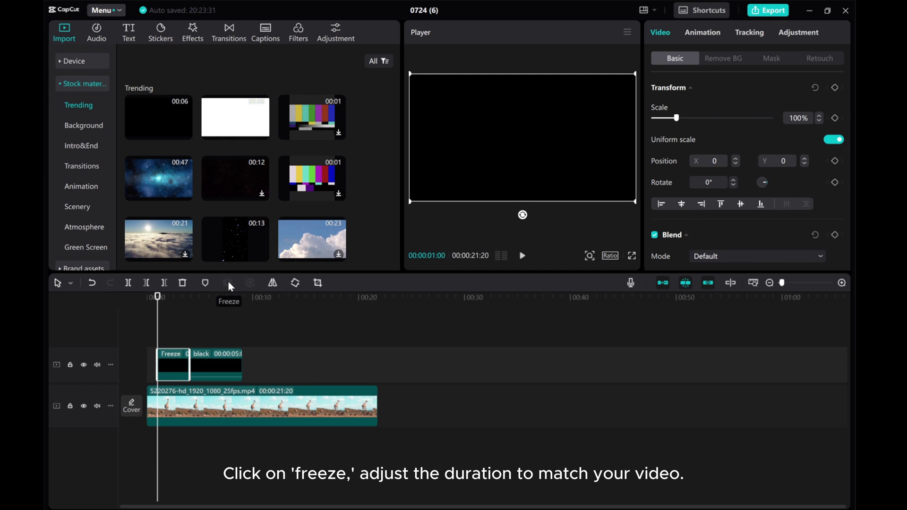
right_click(215, 365)
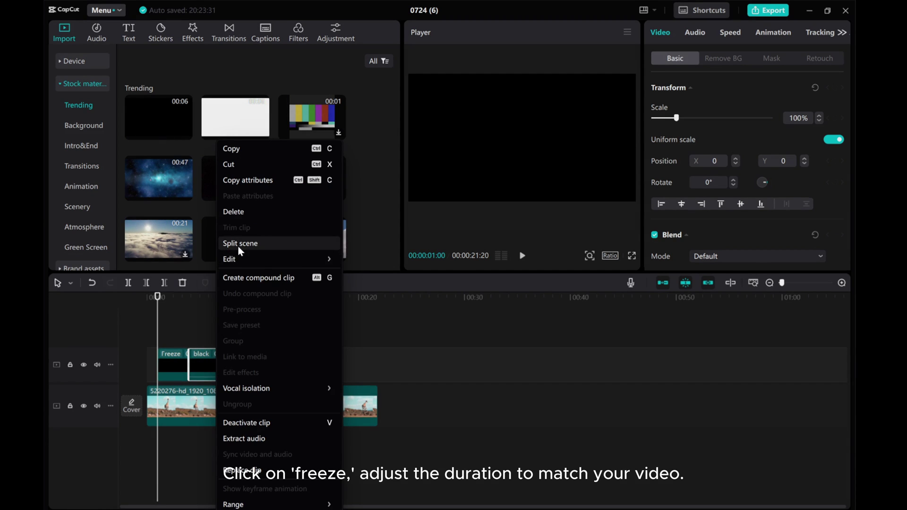
click(234, 212)
click(188, 361)
drag(187, 360, 373, 373)
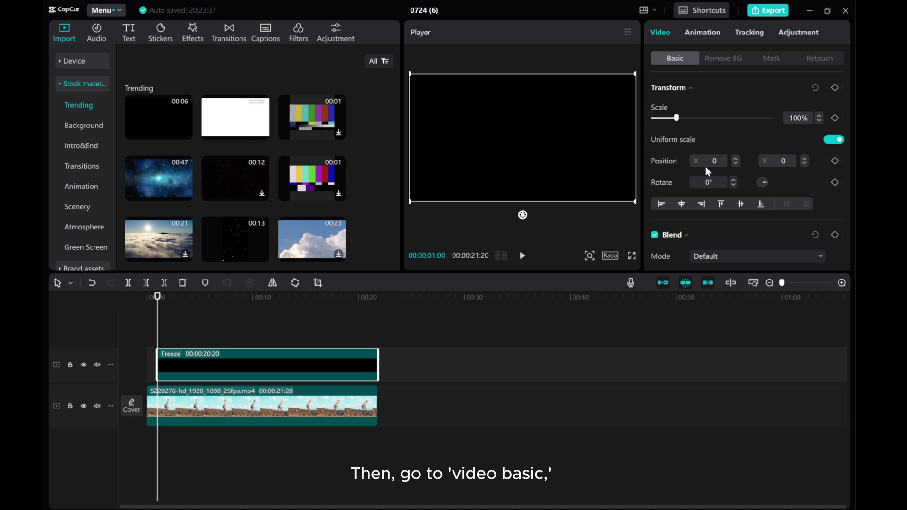
Set the Freeze clip's blend mode to Overlay with opacity at 91%
scroll(705, 173, down, 2)
click(673, 196)
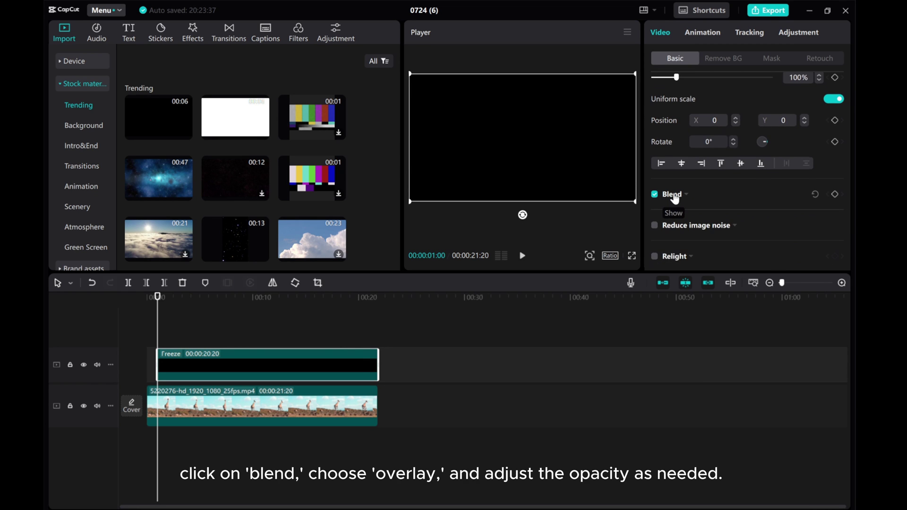
click(717, 203)
scroll(717, 203, down, 2)
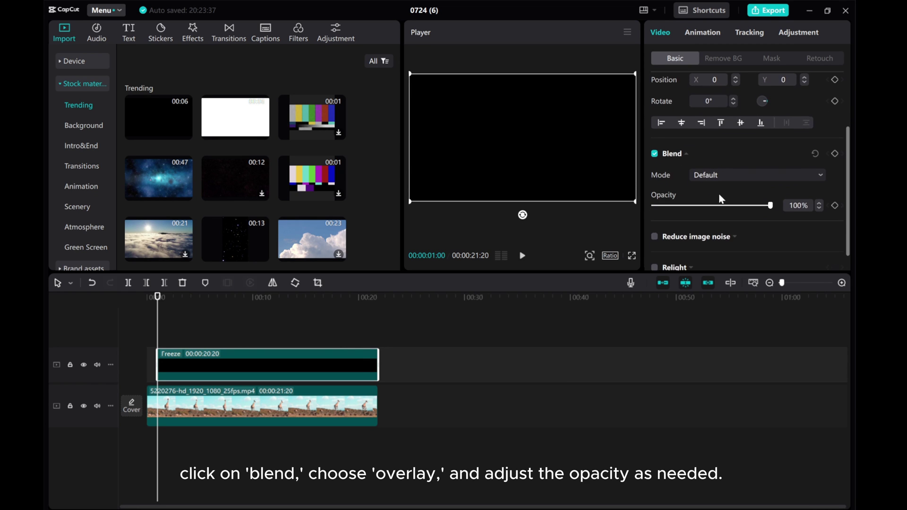
click(726, 176)
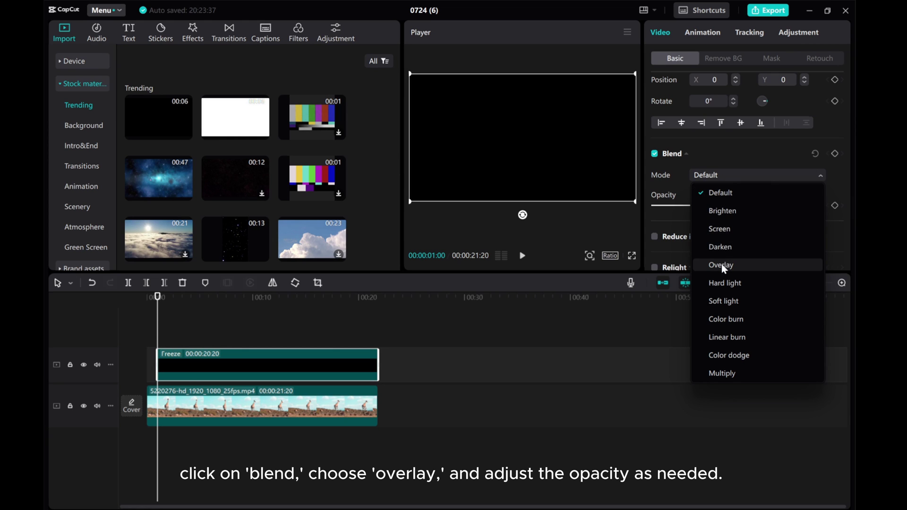
click(733, 264)
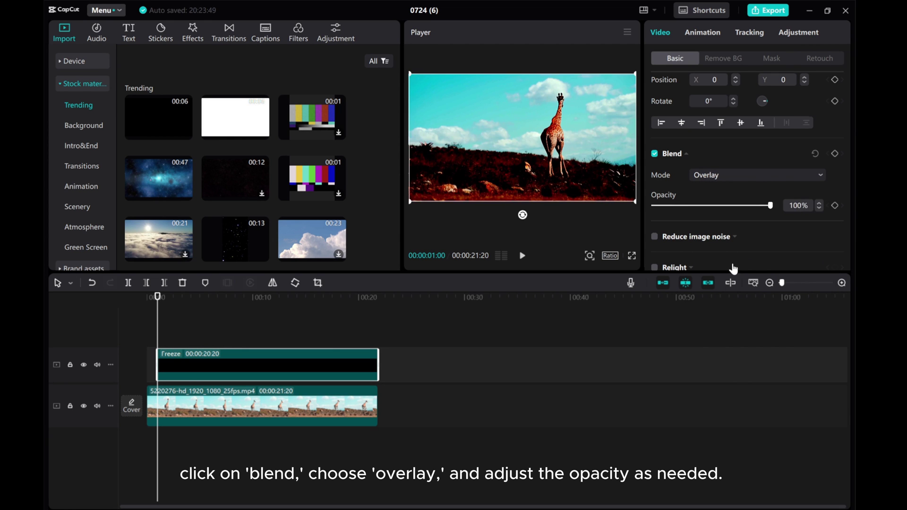
mouse_move(771, 208)
mouse_down()
mouse_move(749, 209)
mouse_move(760, 209)
mouse_up()
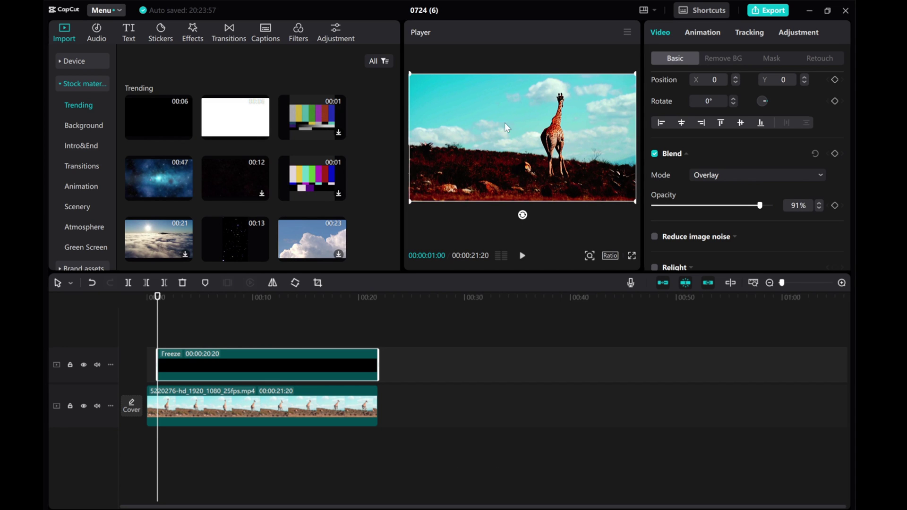
Give the Freeze clip a Horizontal mask at -33°, feather 11, moved off-frame to X -960, Y 540
click(768, 59)
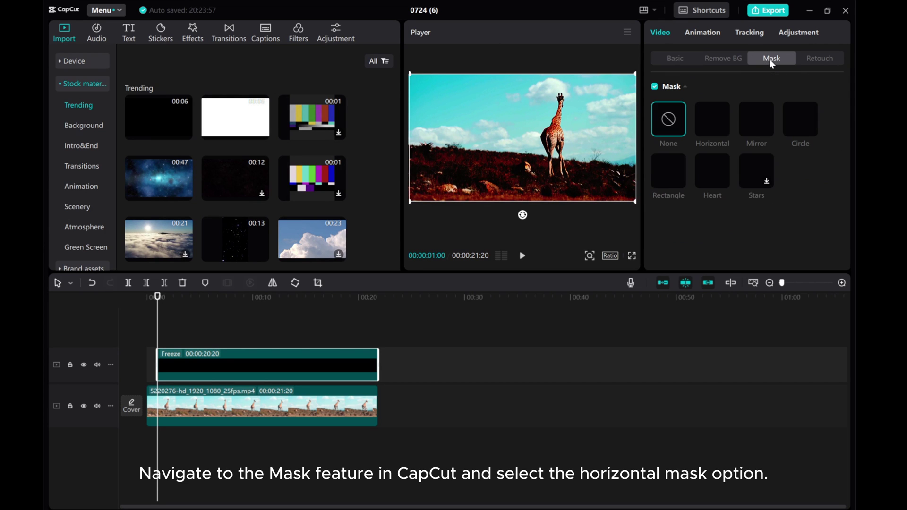
click(715, 133)
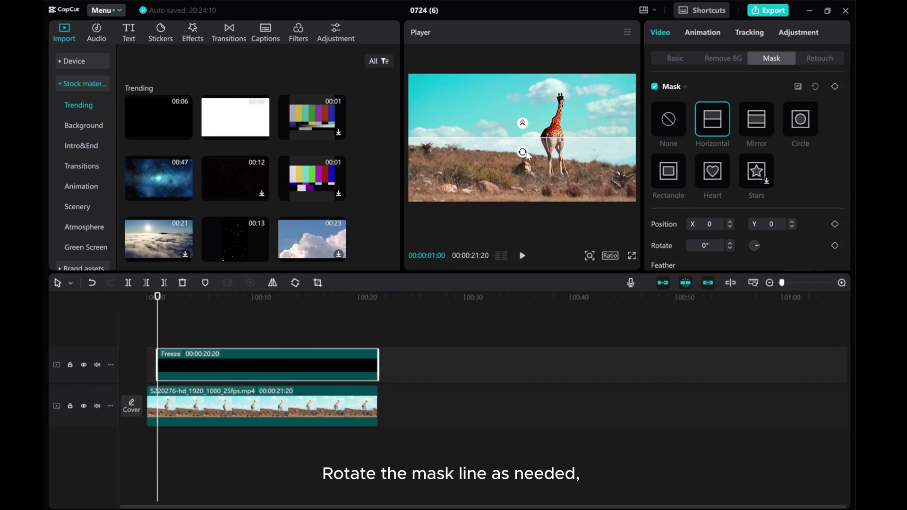
drag(526, 152, 529, 148)
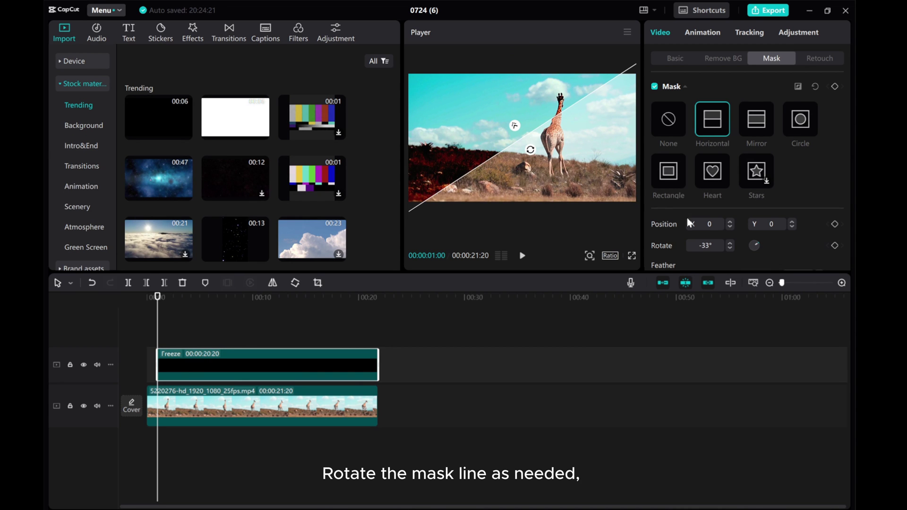
scroll(687, 217, down, 2)
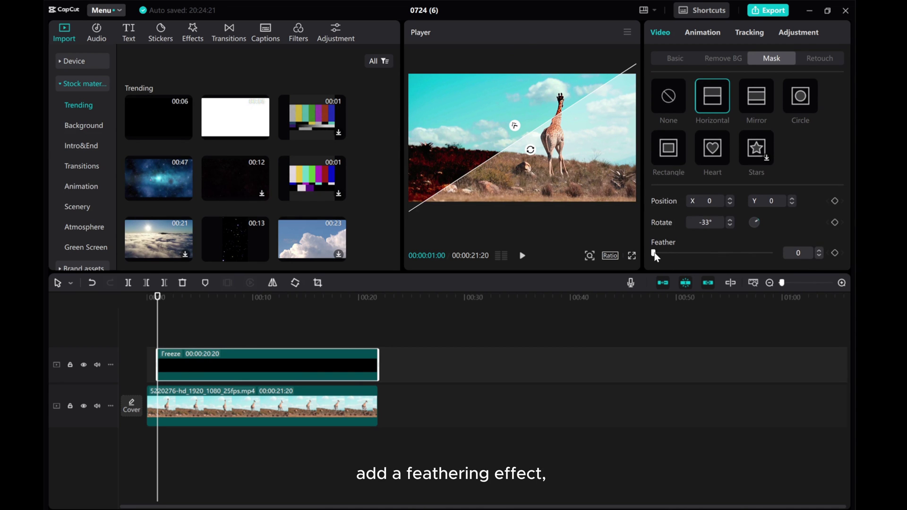
drag(655, 257, 667, 252)
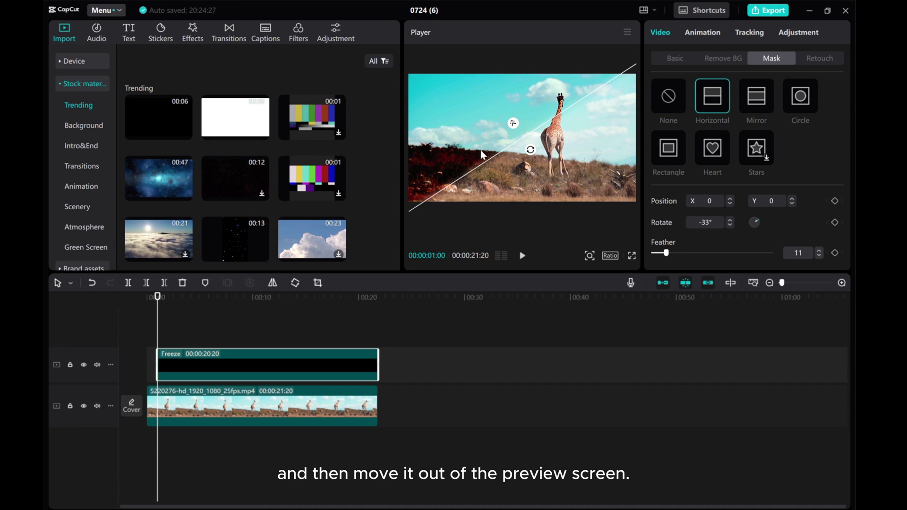
drag(494, 163, 369, 69)
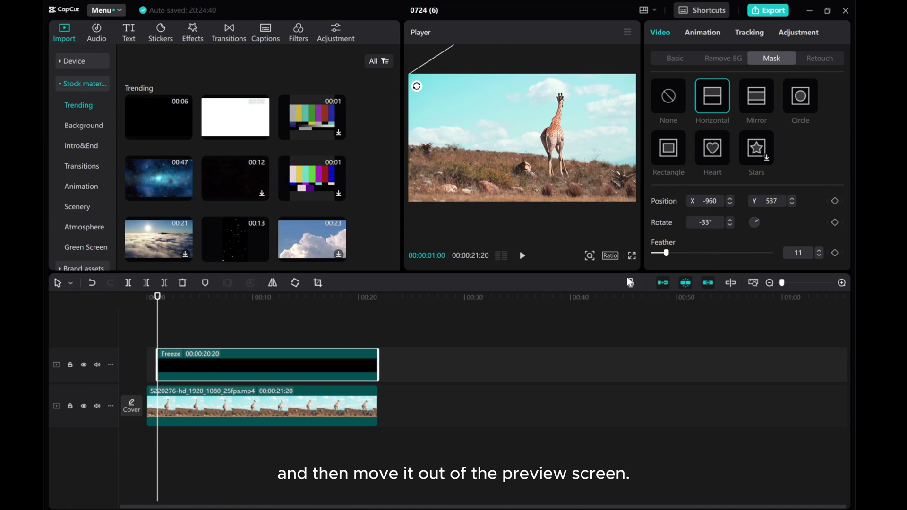
drag(574, 268, 567, 269)
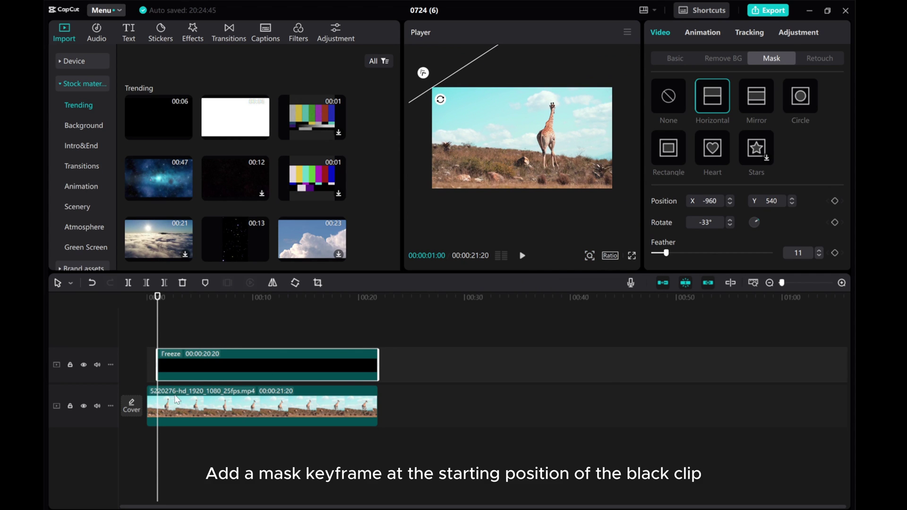
Keyframe the mask at the start and sweep it to the bottom-right corner about five seconds later
scroll(786, 163, up, 1)
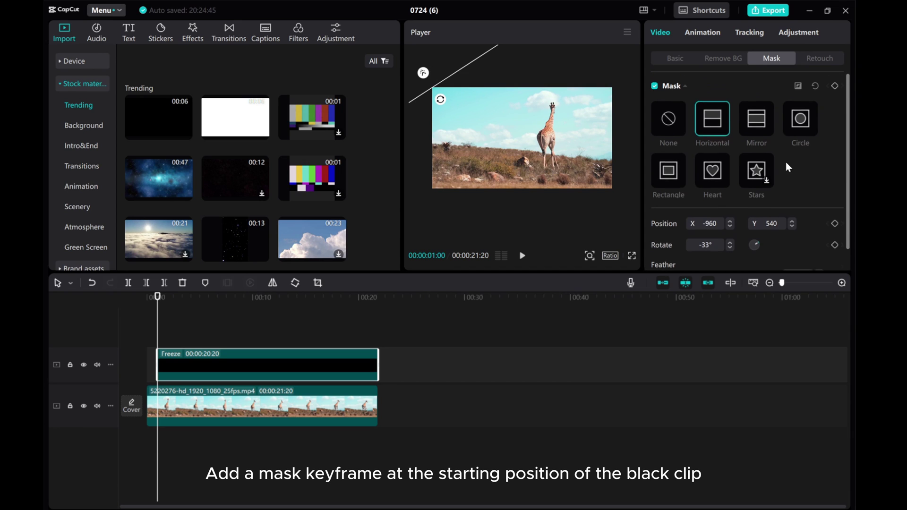
click(833, 86)
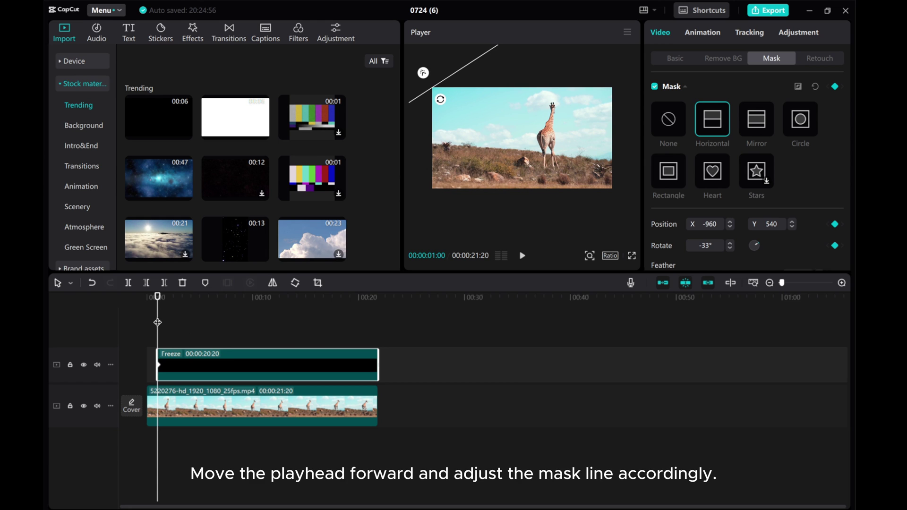
drag(157, 321, 200, 322)
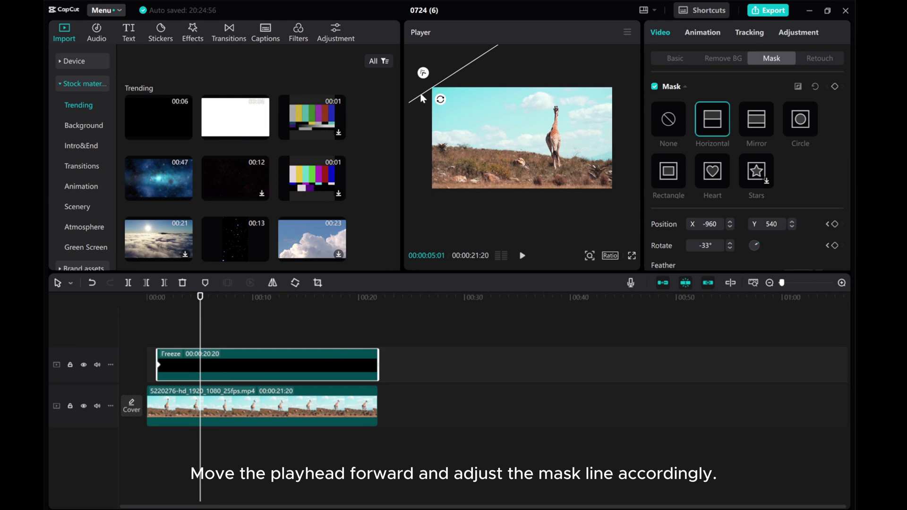
drag(421, 98, 611, 230)
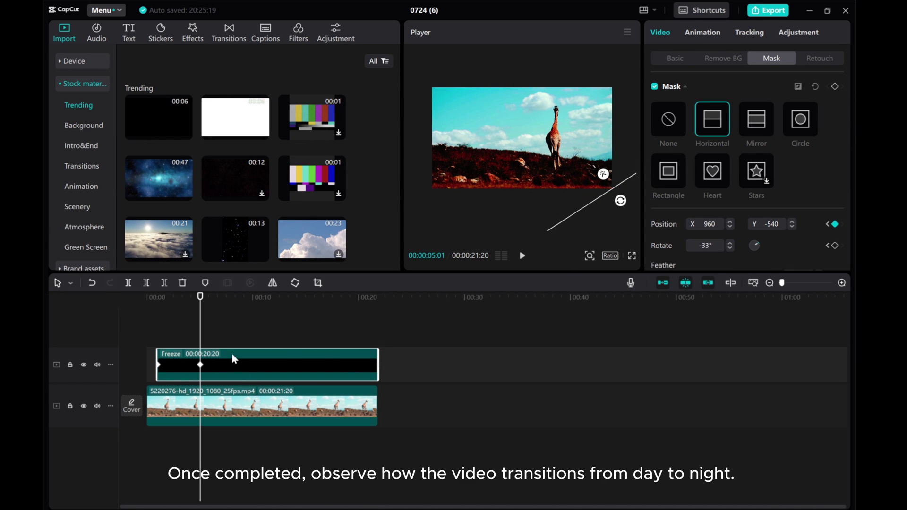
Preview the diagonal sweep at full player size, then split the Freeze clip at 00:00:07:09
drag(198, 337, 137, 339)
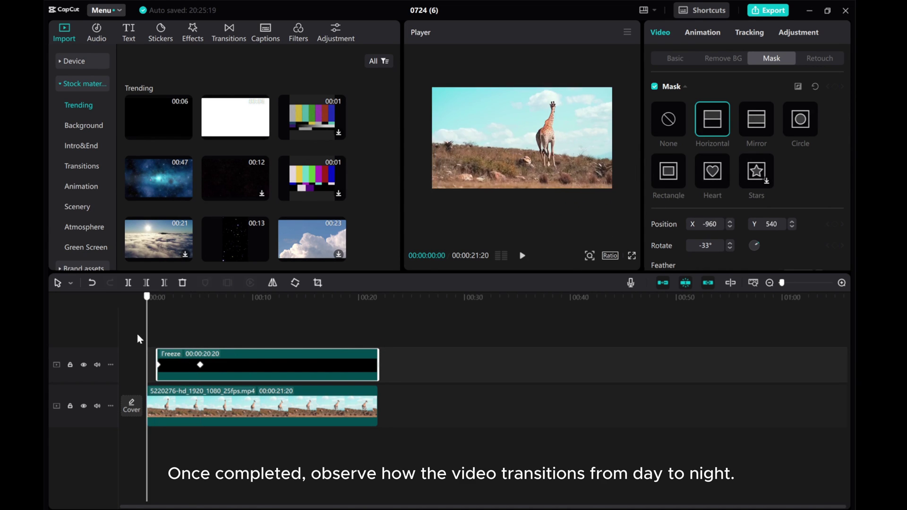
click(160, 325)
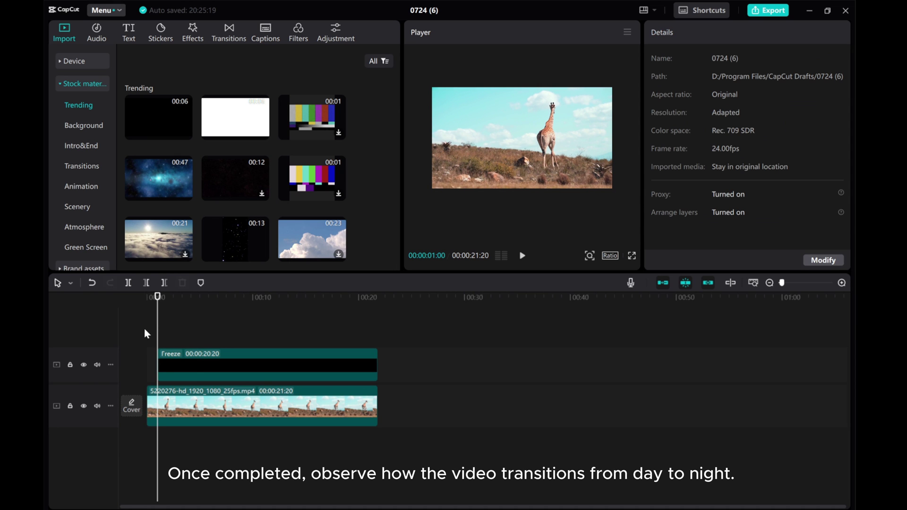
click(590, 257)
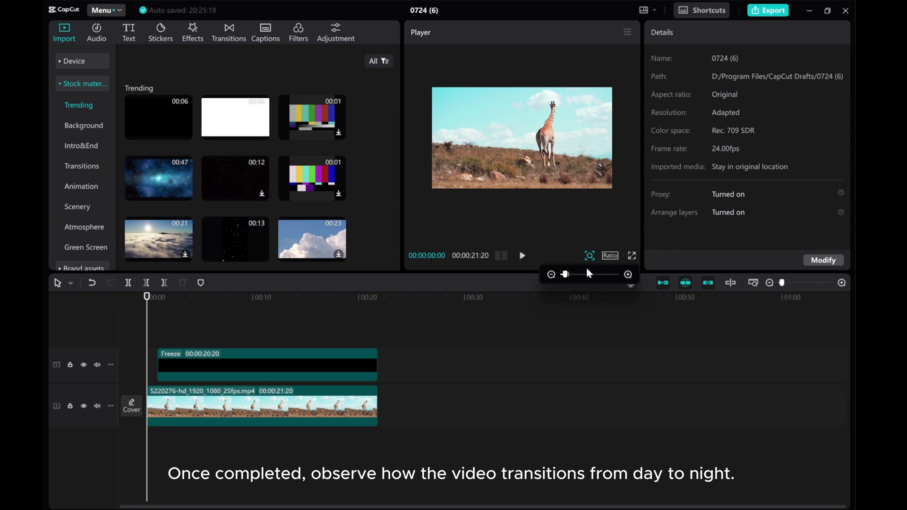
drag(567, 278, 569, 278)
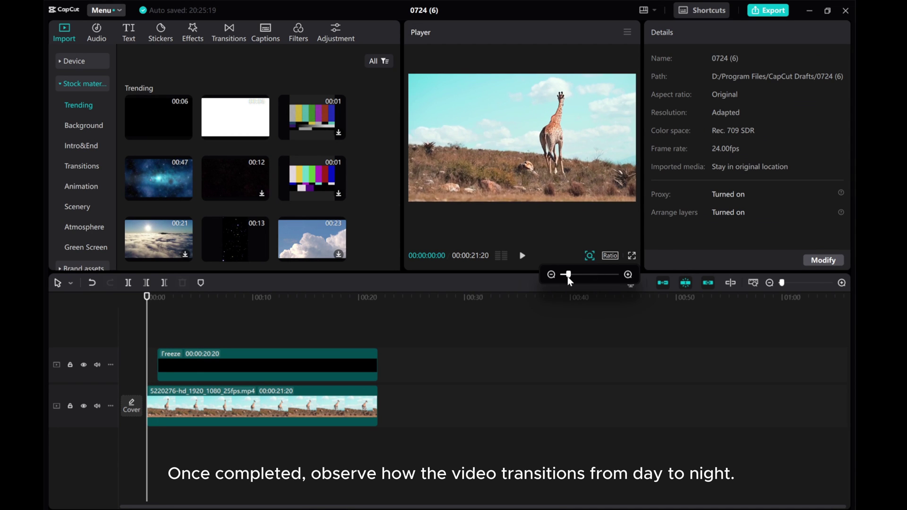
click(521, 257)
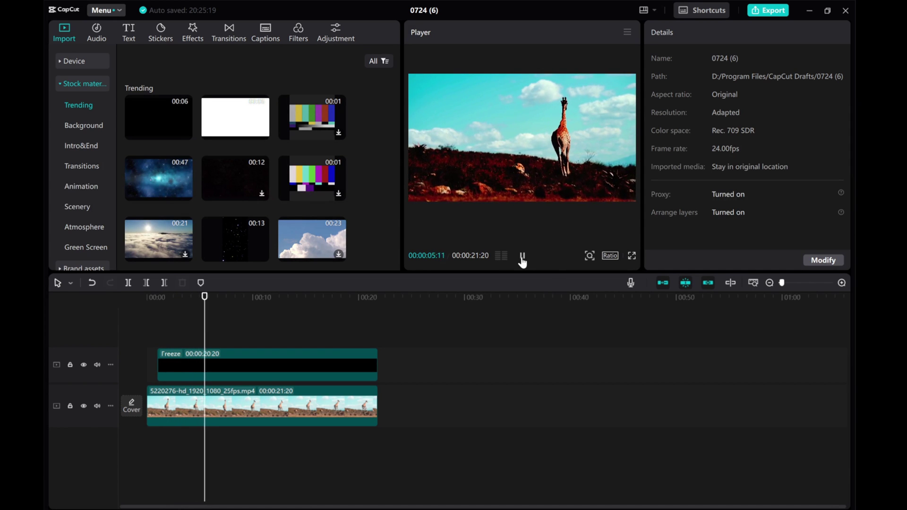
click(523, 256)
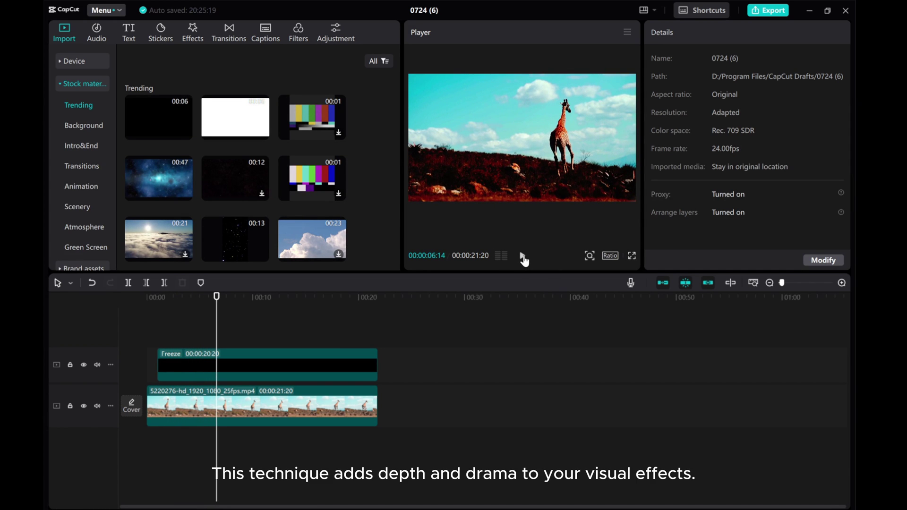
click(523, 257)
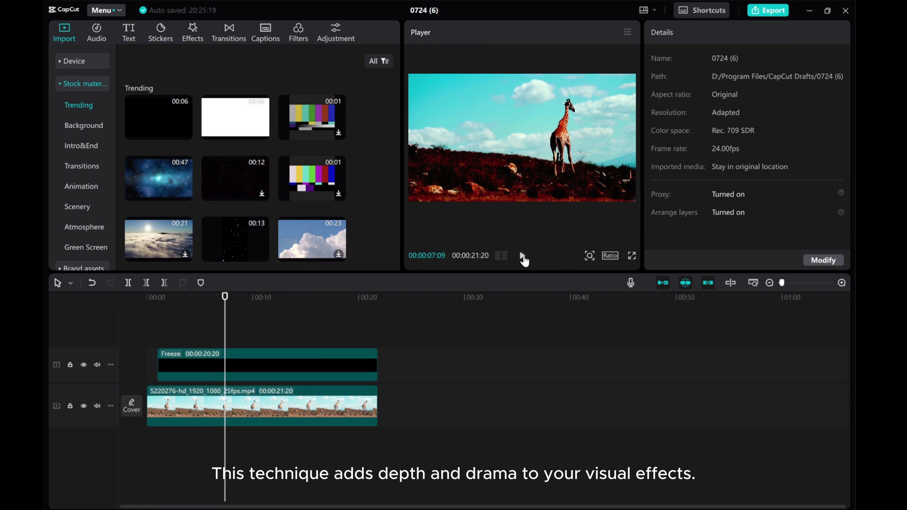
click(236, 365)
click(128, 283)
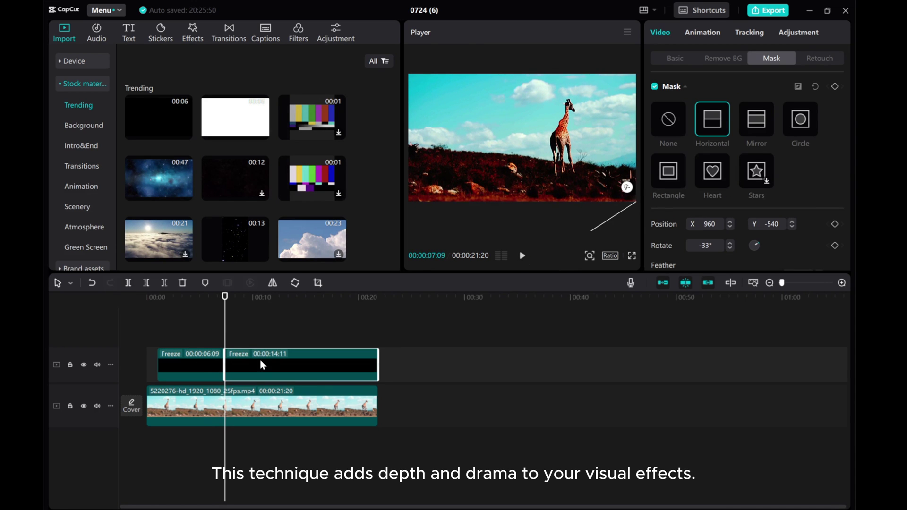
Apply a Mirror mask to the second Freeze piece, raising the band near 9 s and lowering it at 11:10
click(756, 119)
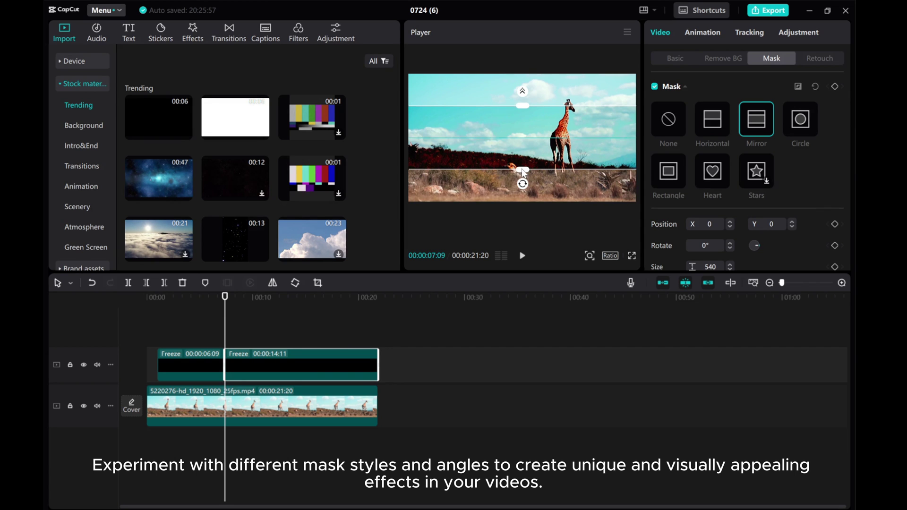
drag(524, 179, 519, 152)
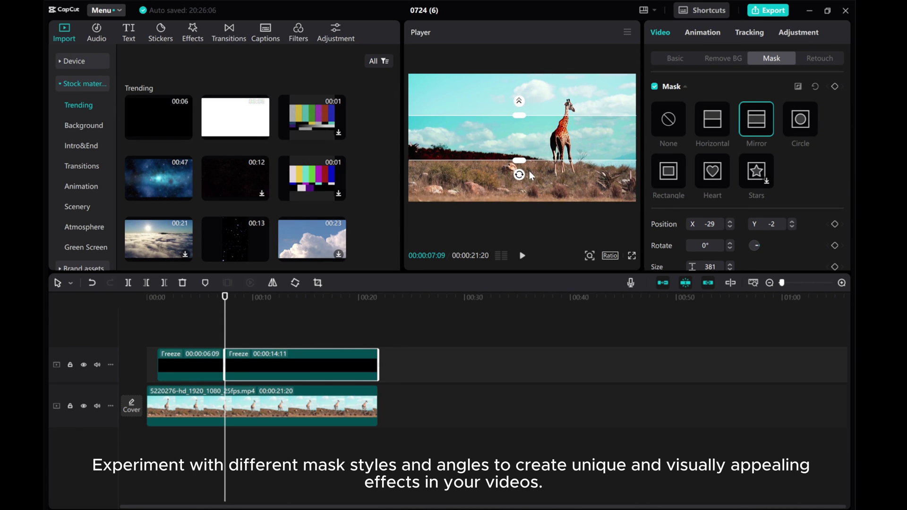
drag(233, 335, 247, 339)
drag(520, 138, 525, 112)
drag(248, 322, 268, 326)
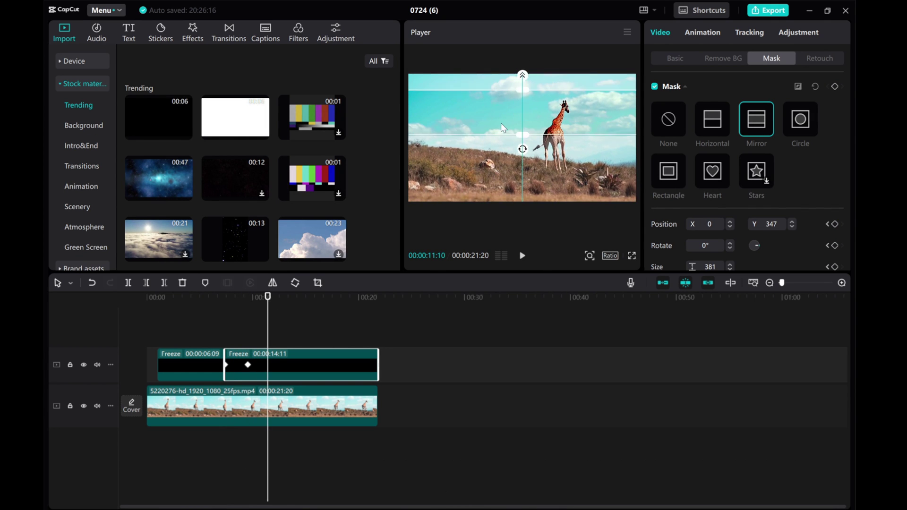
drag(501, 130, 502, 151)
Keyframe the band to Y -352 at 13:14, Y -2 at 15:15, and size 1080 at 17:22
drag(269, 341, 290, 341)
drag(497, 150, 496, 182)
drag(289, 339, 312, 340)
drag(501, 157, 501, 117)
drag(312, 337, 337, 337)
drag(522, 161, 522, 202)
drag(339, 336, 147, 333)
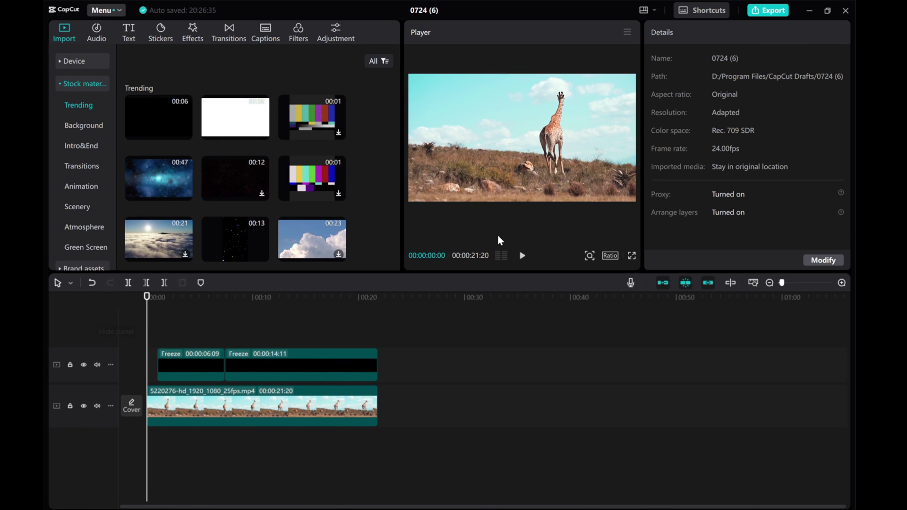
Play the masked giraffe result, then play the beach clip in project 0731 (5)
click(522, 256)
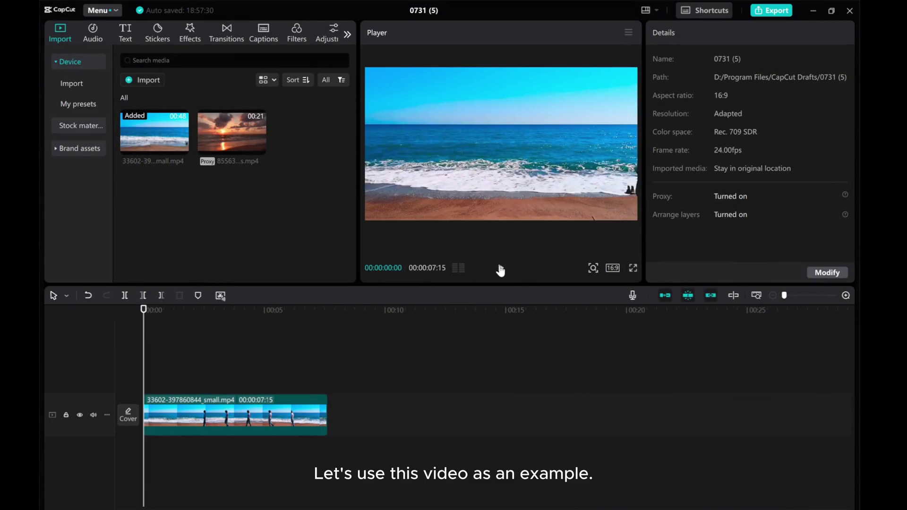
click(501, 268)
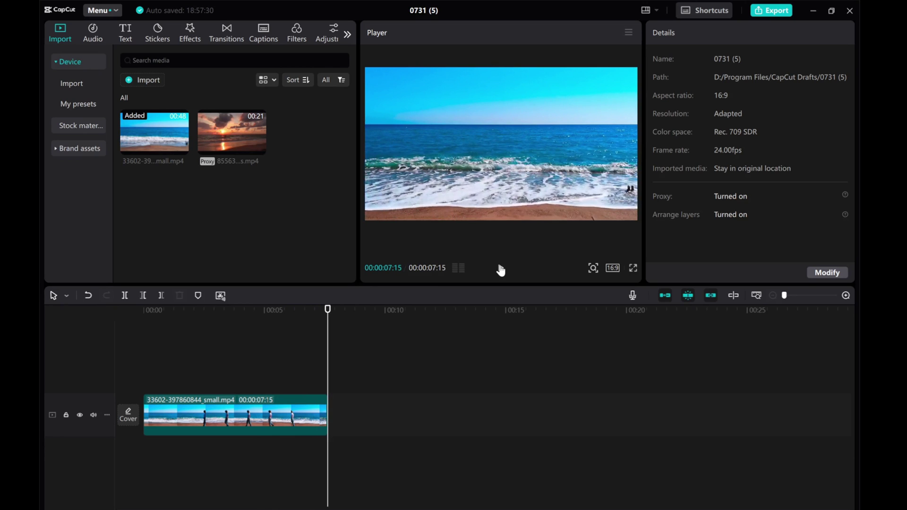
Duplicate the beach clip onto a new upper track via copy and paste
drag(329, 357, 100, 366)
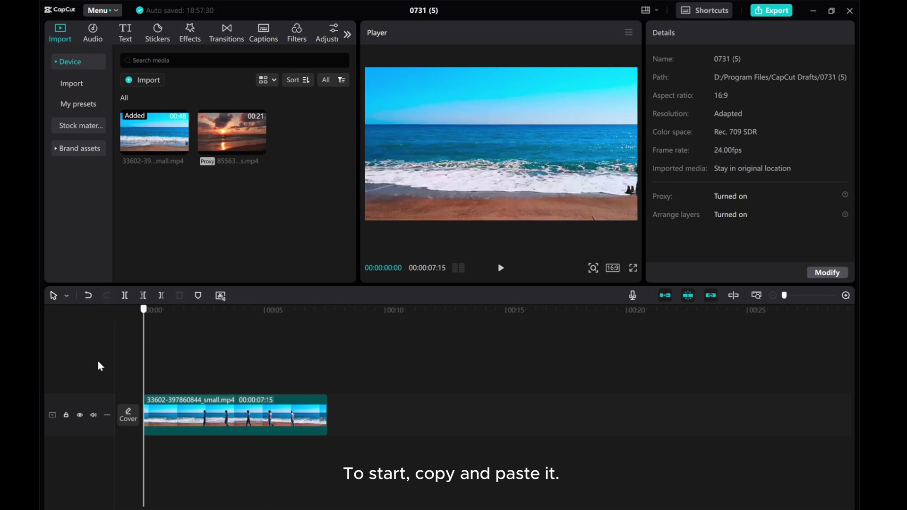
click(160, 403)
right_click(162, 404)
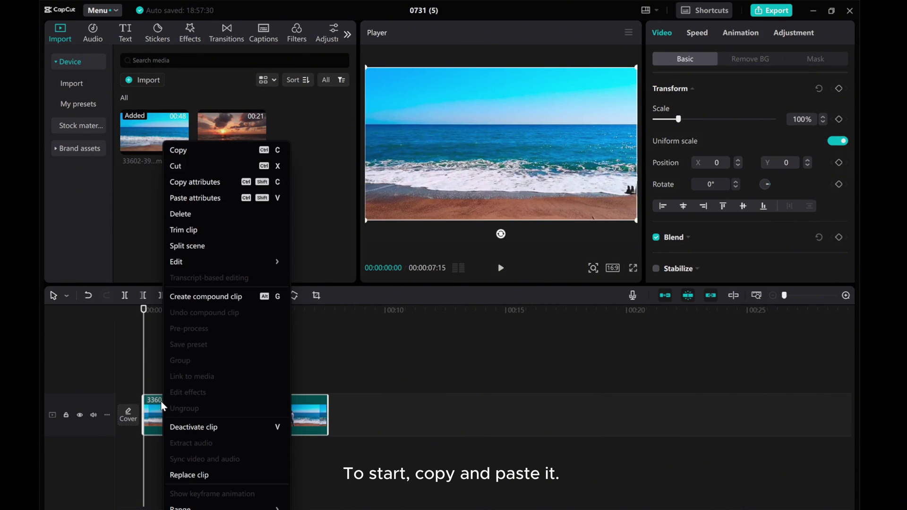
click(177, 151)
right_click(149, 364)
click(161, 374)
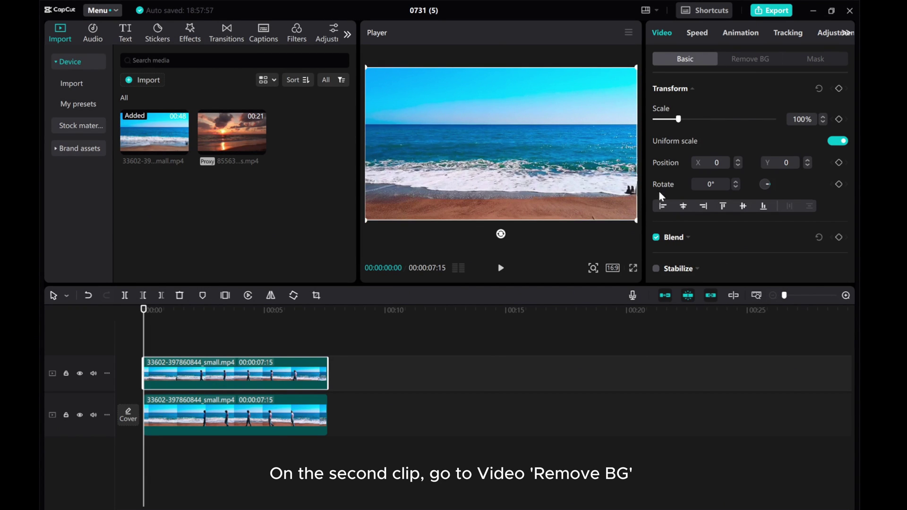
Auto-remove the copy's background, checking the isolated walker by toggling the bottom track
click(746, 57)
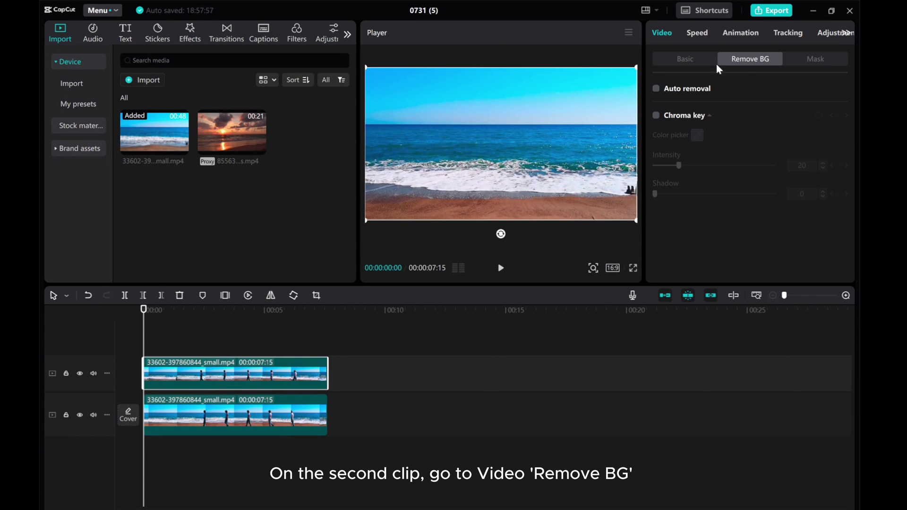
click(656, 89)
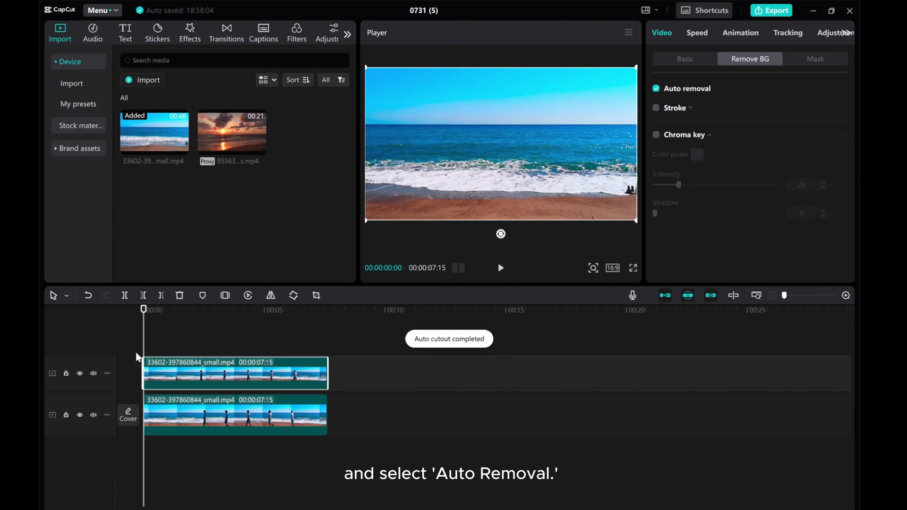
drag(143, 343, 198, 343)
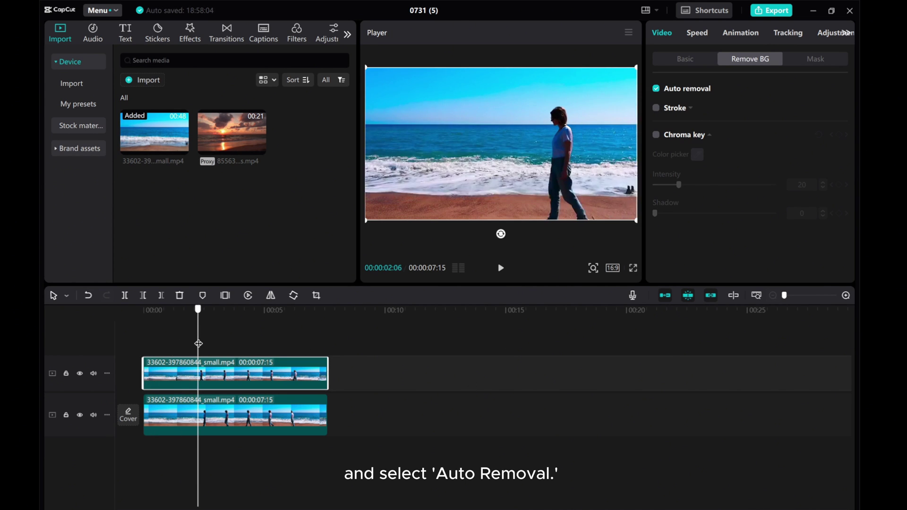
click(79, 416)
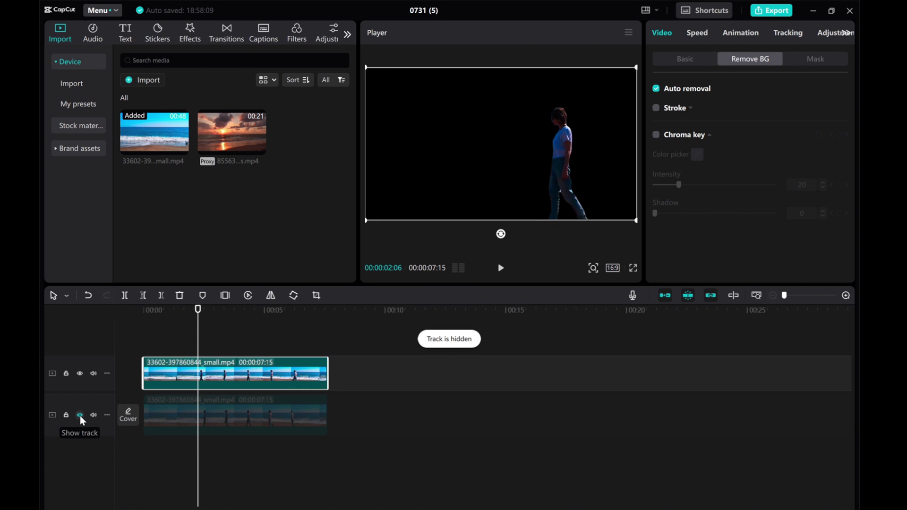
click(80, 415)
drag(198, 331, 139, 337)
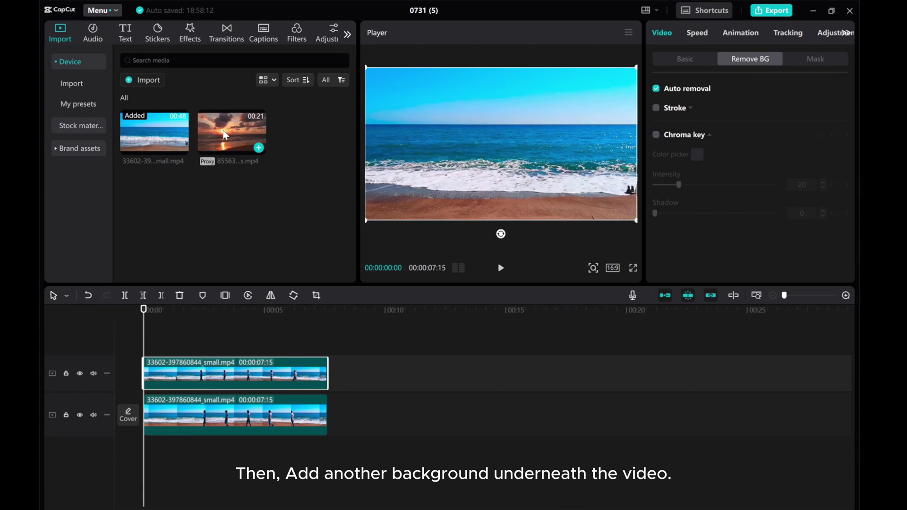
Place 855633-hd_1920_1080_25fps.mp4 between the beach tracks and trim it to end at 00:00:07:15
drag(219, 139, 161, 393)
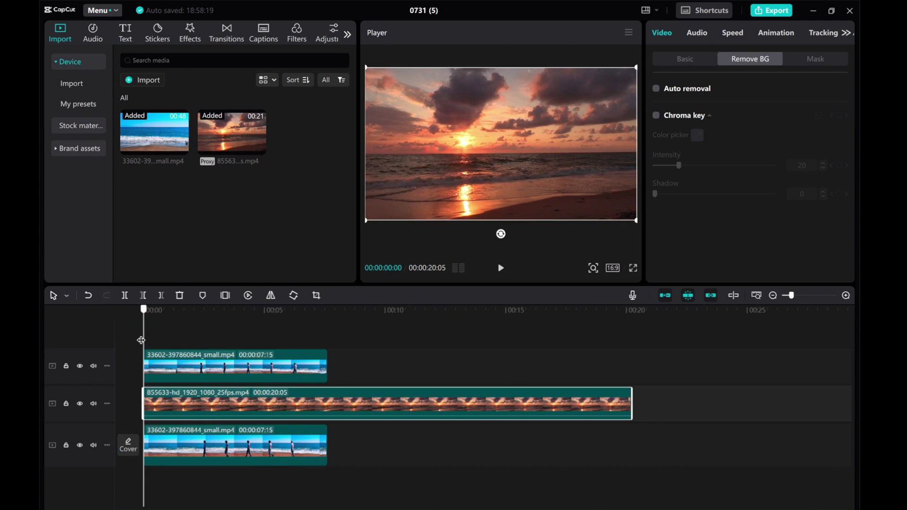
drag(143, 340, 328, 338)
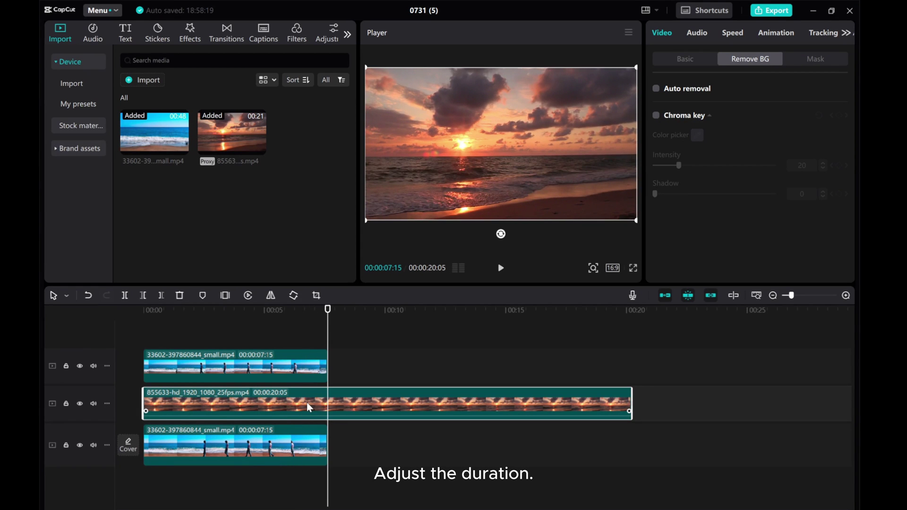
drag(632, 405, 328, 405)
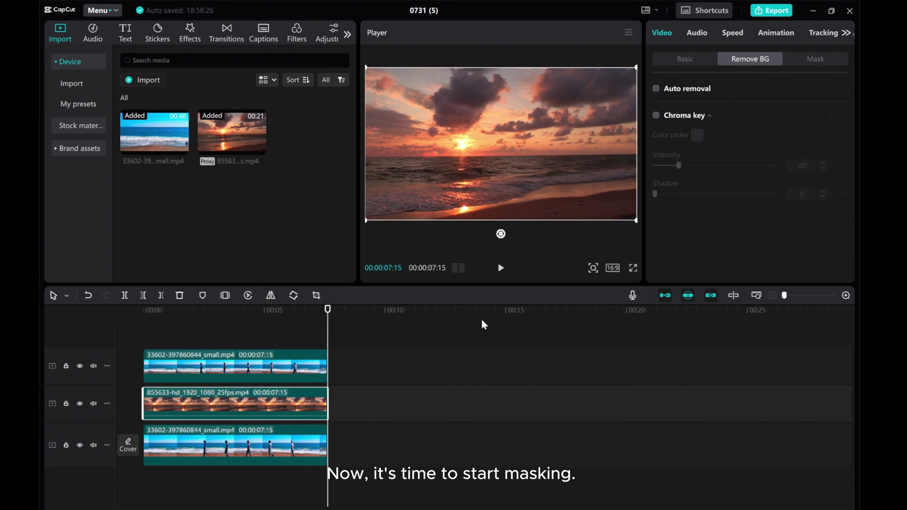
click(845, 296)
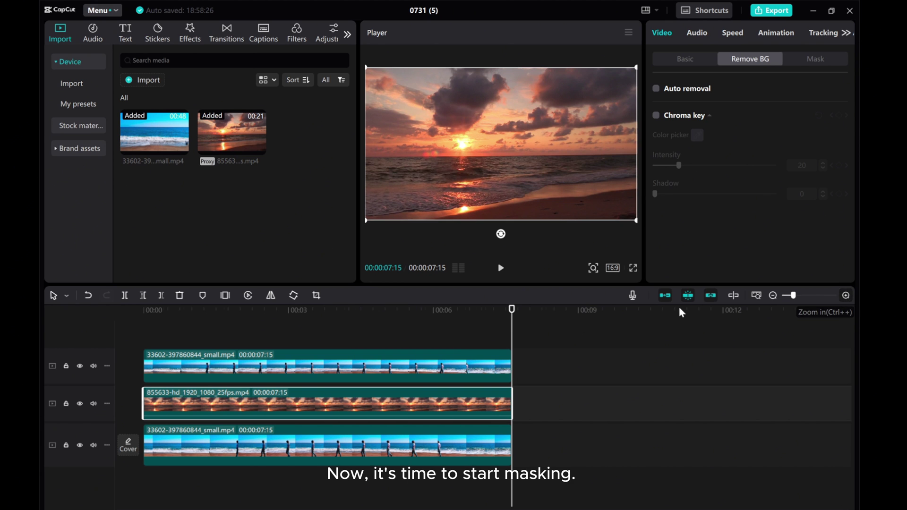
Give the sunset clip a Horizontal mask rotated 90° at X 960, keyframed at its start
drag(512, 340, 138, 342)
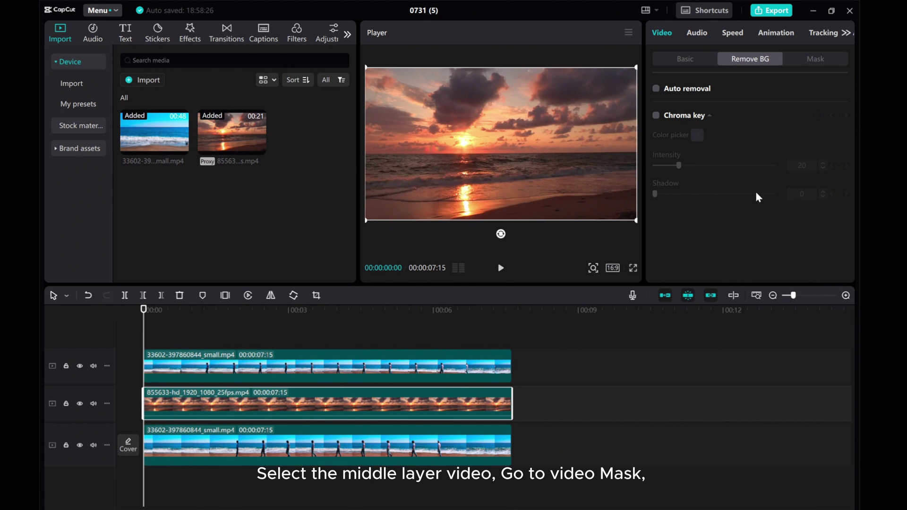
click(819, 61)
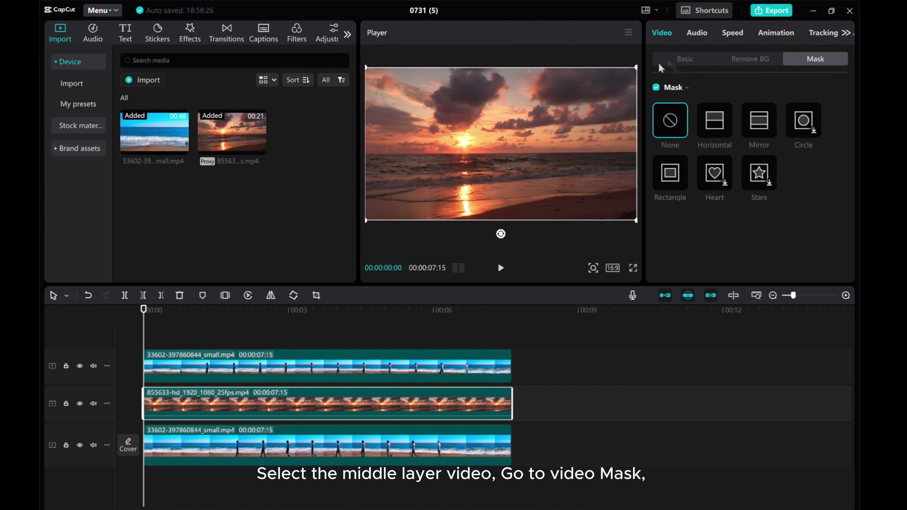
click(718, 128)
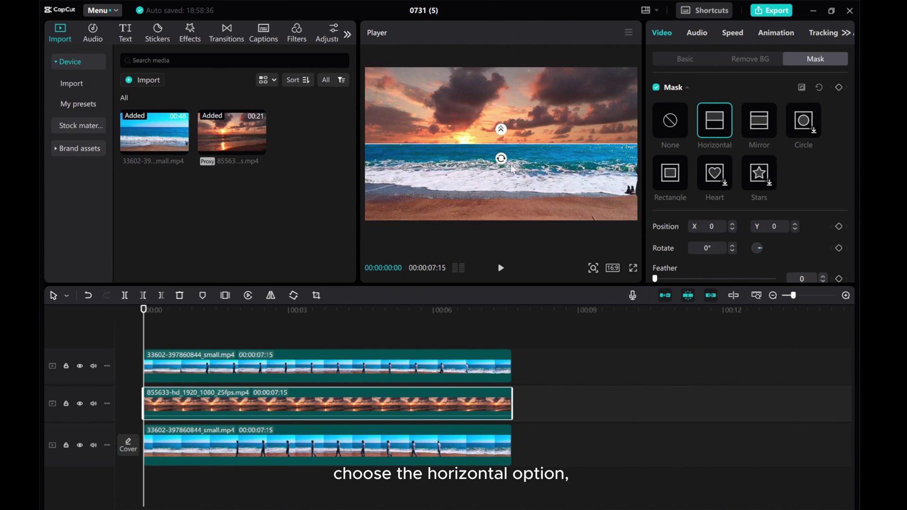
drag(502, 163, 486, 146)
drag(502, 180, 651, 175)
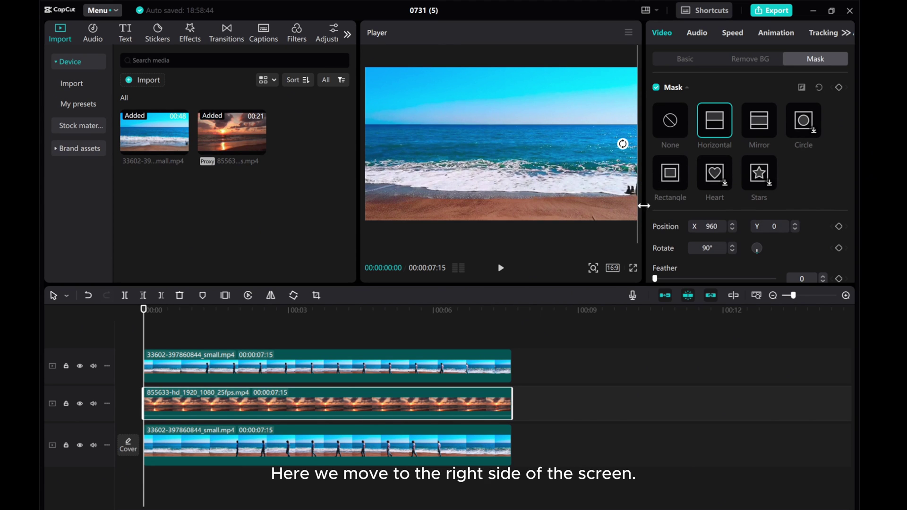
click(839, 87)
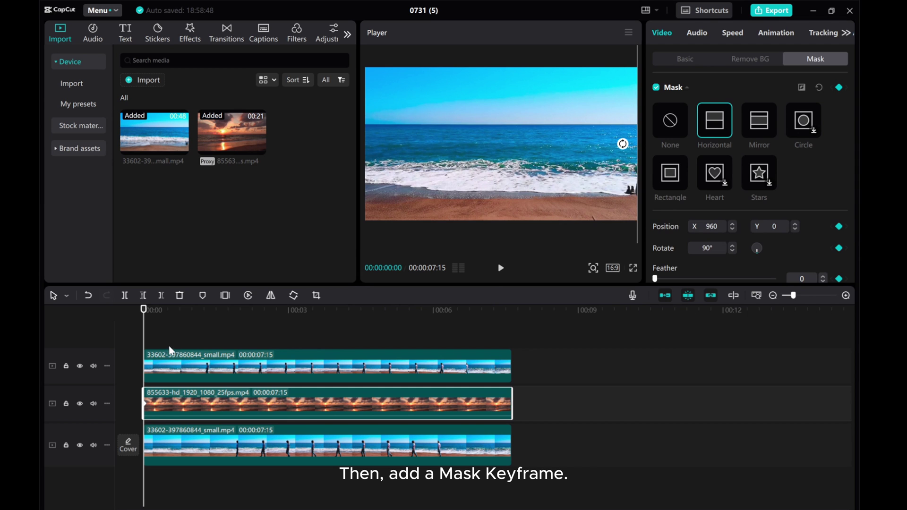
click(147, 353)
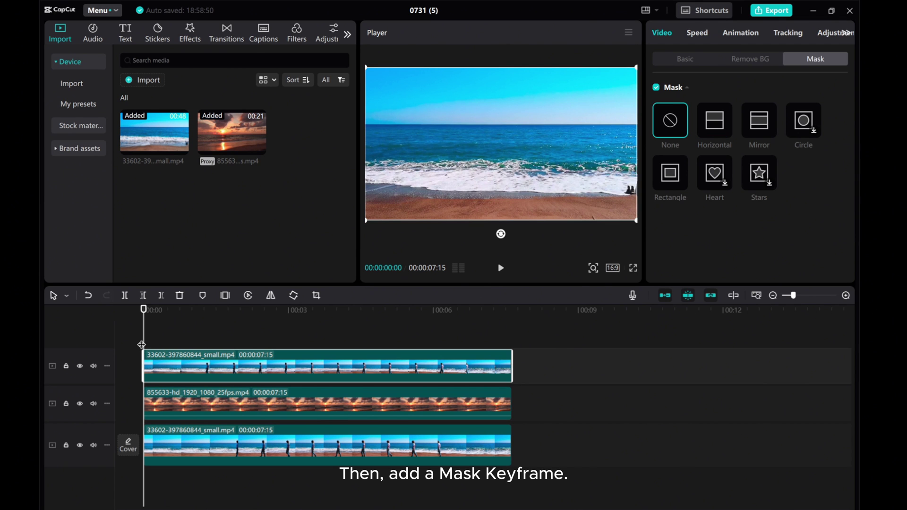
At 00:00:00:13, keyframe the sunset mask line at X 912 with feather 16
click(154, 400)
drag(142, 345, 164, 344)
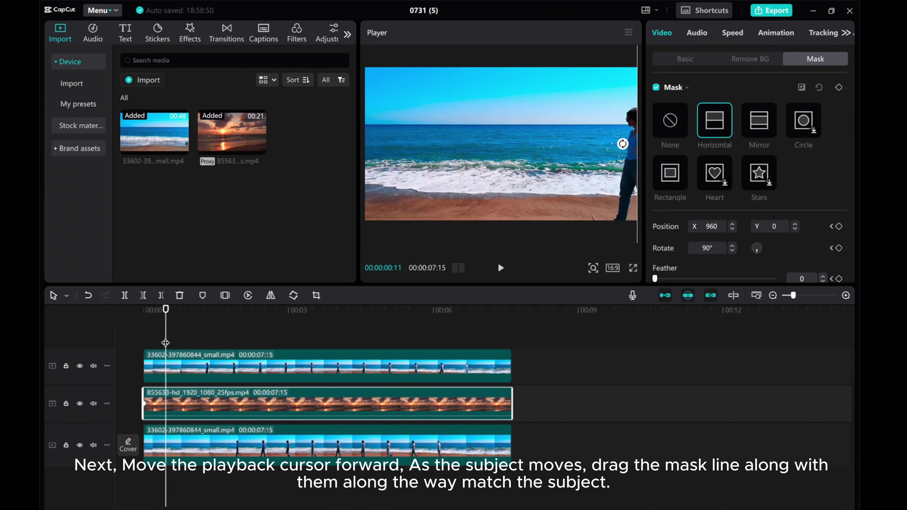
drag(163, 338, 171, 338)
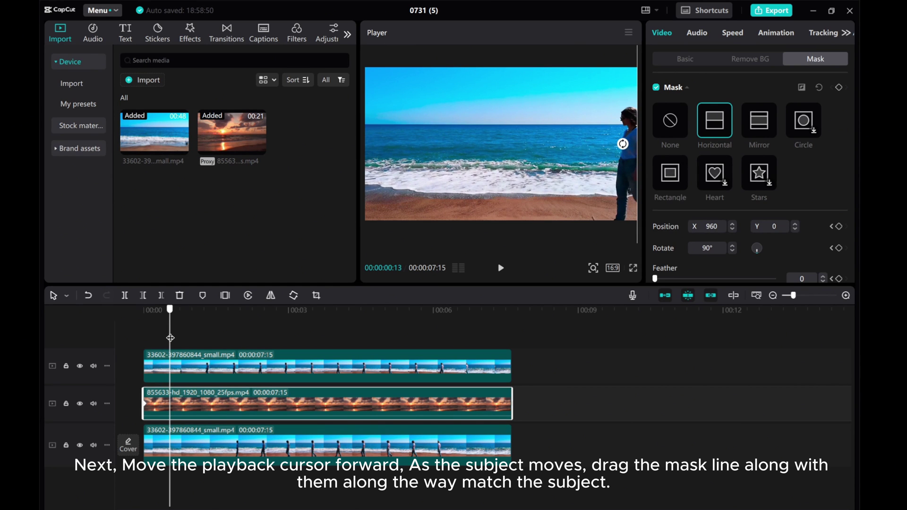
drag(636, 165, 631, 174)
drag(656, 278, 672, 278)
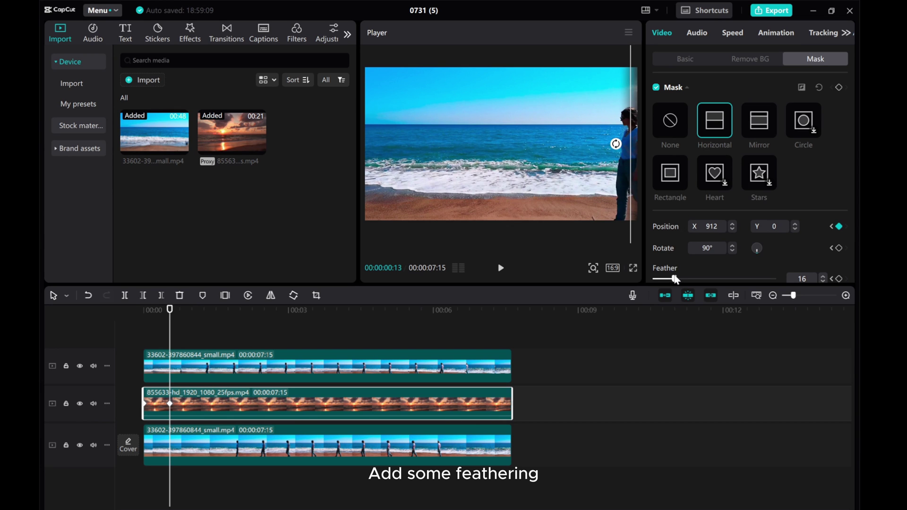
scroll(702, 261, down, 1)
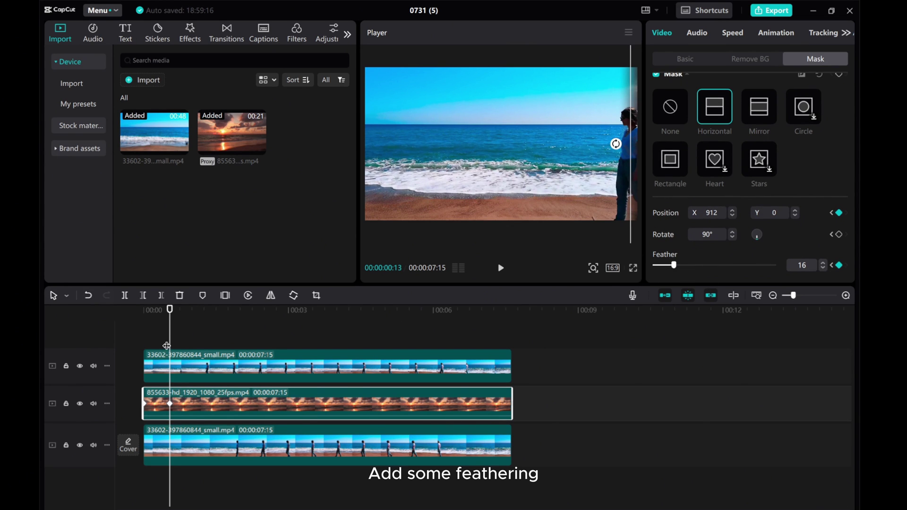
drag(173, 344, 195, 344)
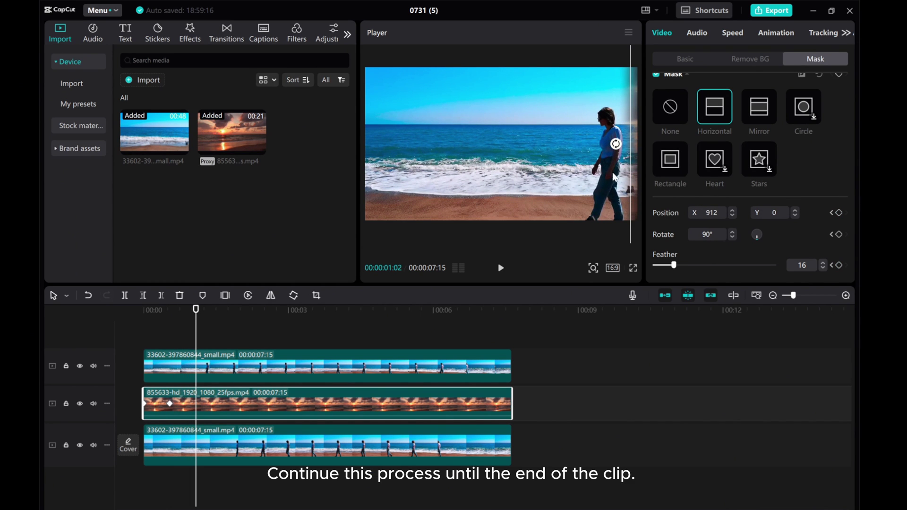
Keyframe the mask line leftward behind the walker around 00:00:02:01 and 00:00:02:21
drag(630, 188, 605, 186)
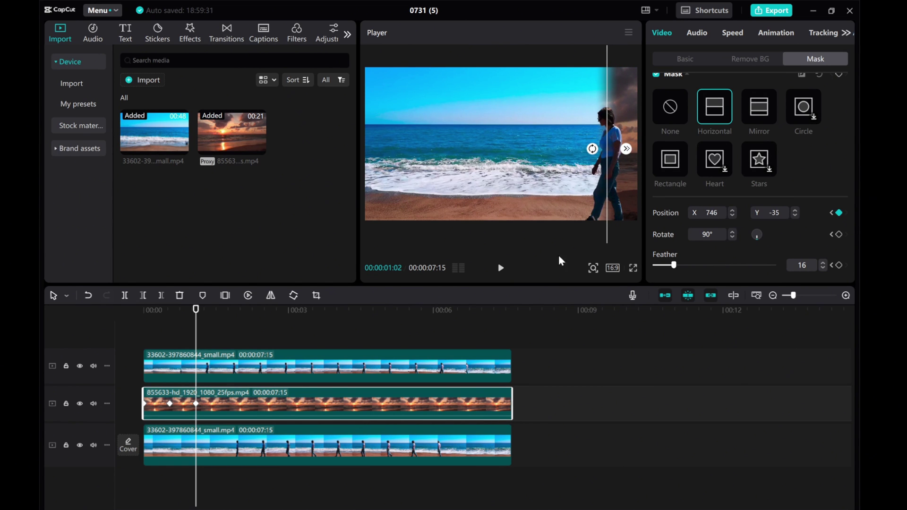
drag(196, 340, 242, 337)
drag(604, 176, 569, 177)
drag(242, 343, 282, 340)
drag(573, 201, 535, 208)
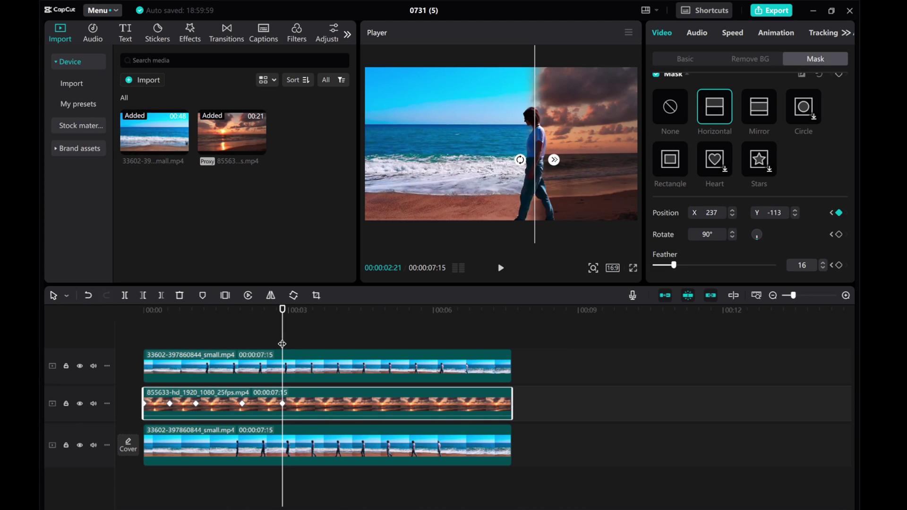
key(space)
key(space)
drag(556, 175, 466, 201)
key(space)
key(space)
Track the walker through 5 s and 06:02 to X -958, setting feather 0 at 00:00:07:08
drag(365, 351, 400, 344)
drag(472, 200, 442, 203)
drag(397, 348, 437, 345)
drag(440, 183, 400, 197)
drag(439, 339, 474, 331)
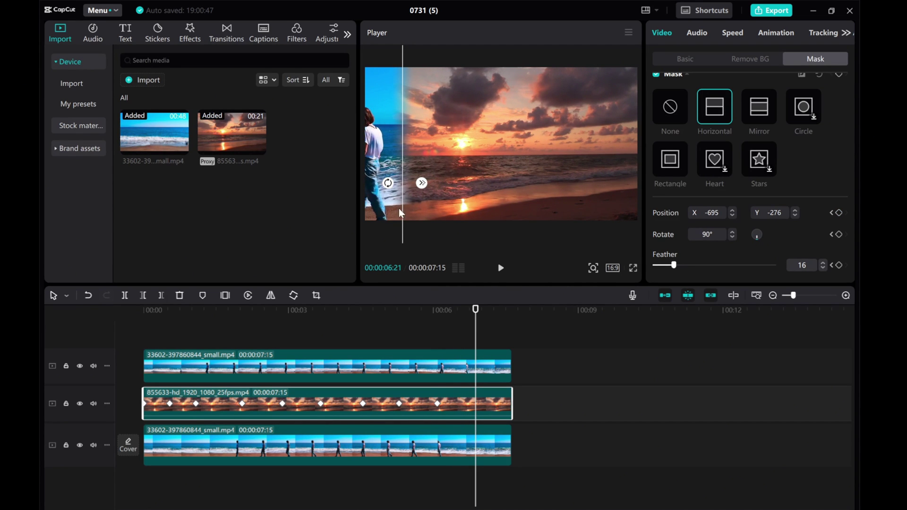
drag(401, 212, 366, 217)
drag(475, 326, 497, 328)
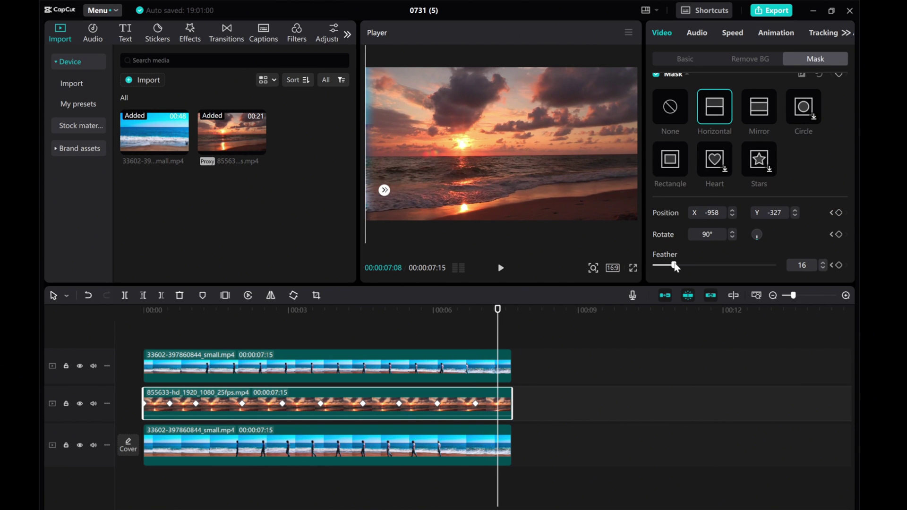
drag(674, 266, 653, 267)
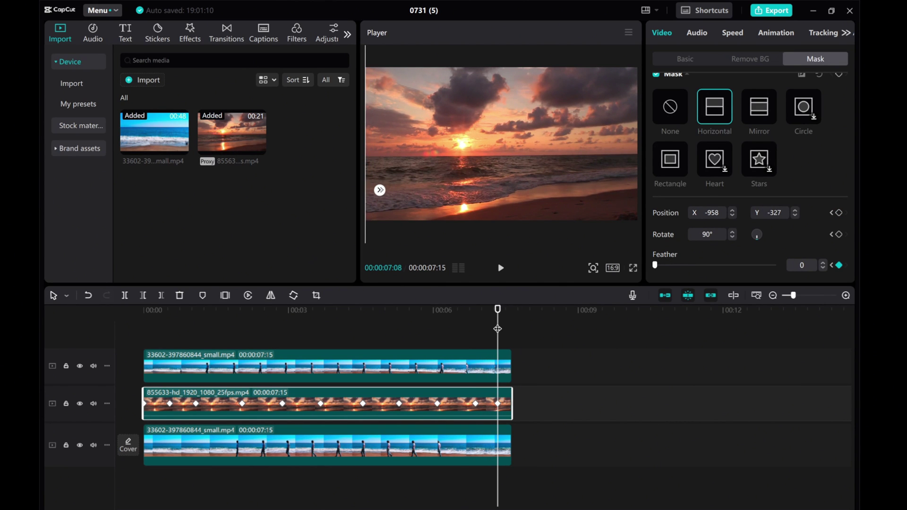
drag(497, 328, 119, 337)
click(152, 339)
click(501, 268)
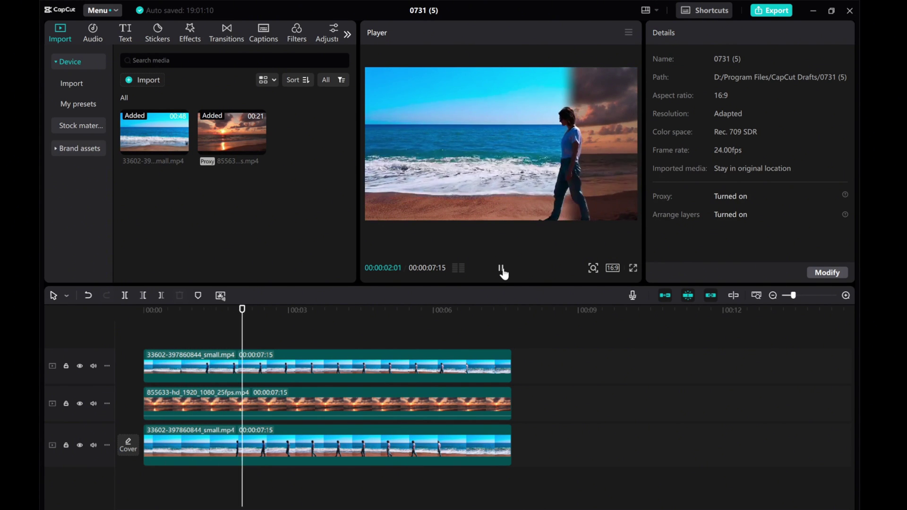